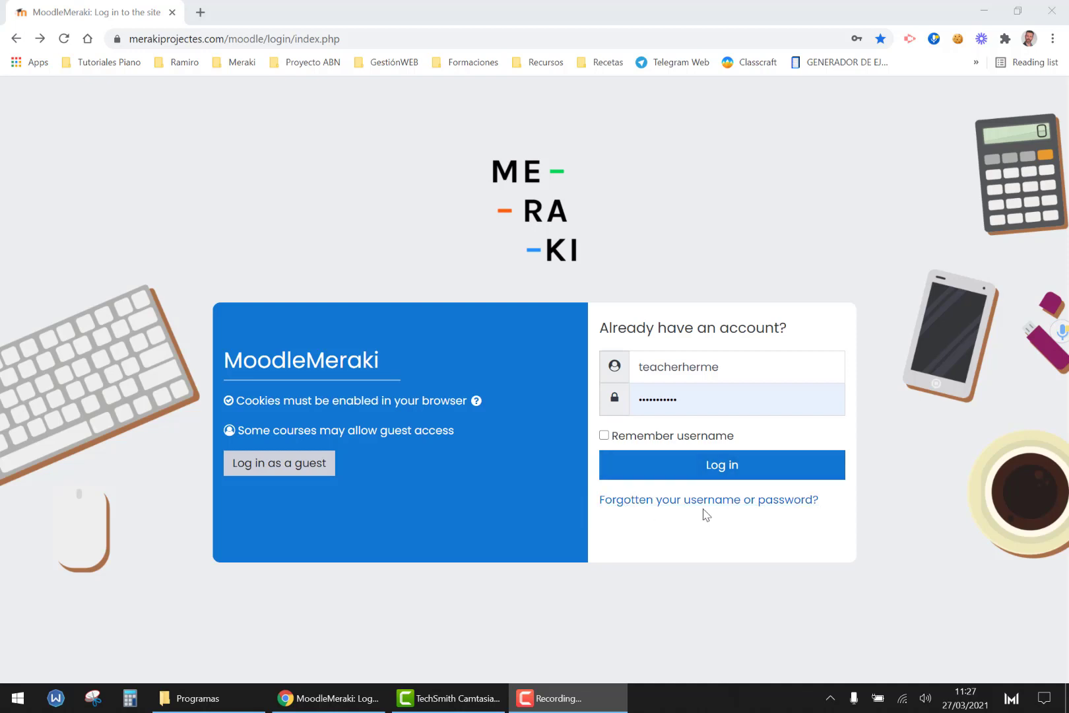
Step: Open the password recovery page, then go back to the login page with credentials autofilled
{"action": "left_click", "coordinate": [755, 502]}
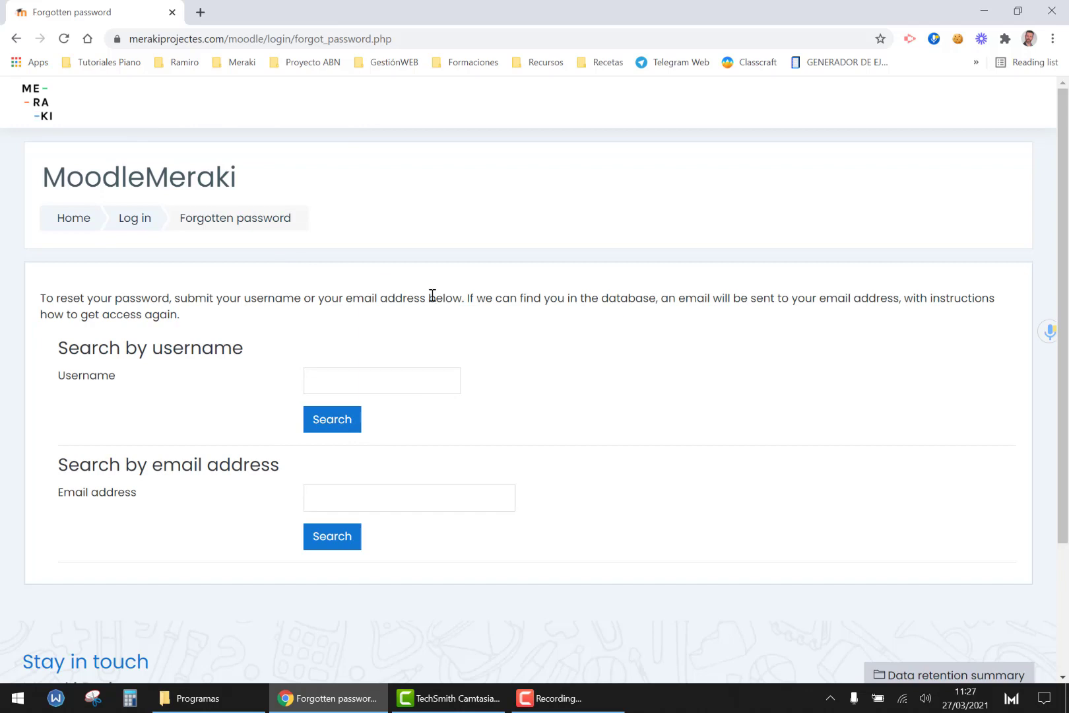
{"action": "left_click", "coordinate": [16, 38]}
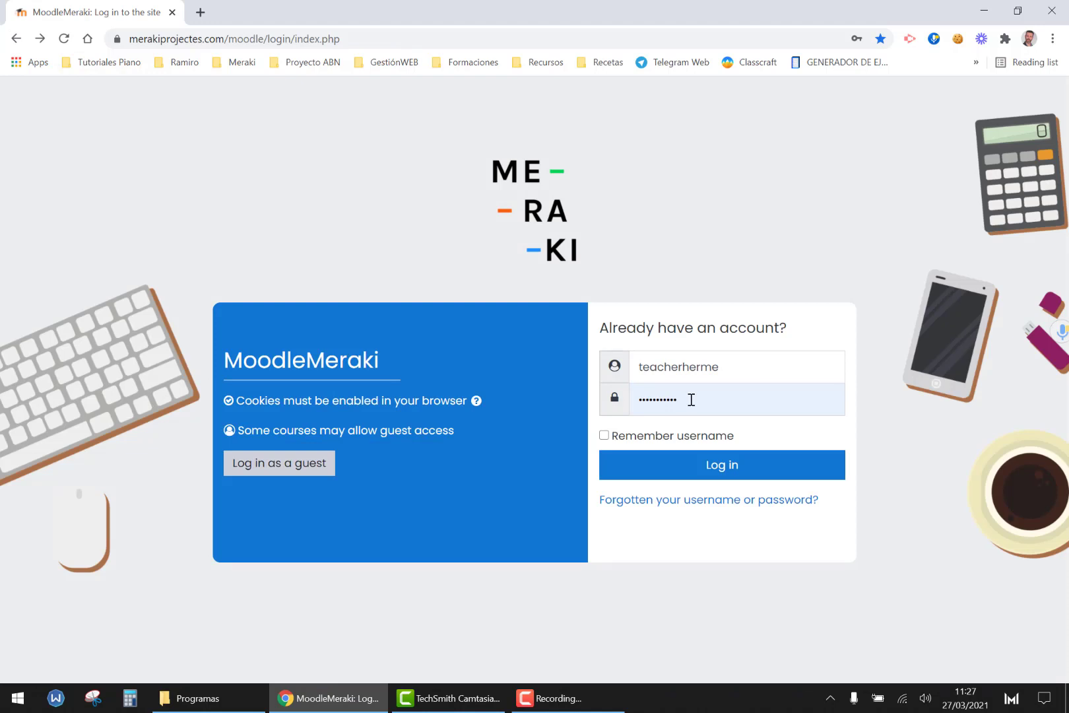
Step: Sign in and open SOCIAL RESILIENCE OFFICER - BASIC (English) from the Dashboard's Course overview
{"action": "left_click", "coordinate": [711, 472]}
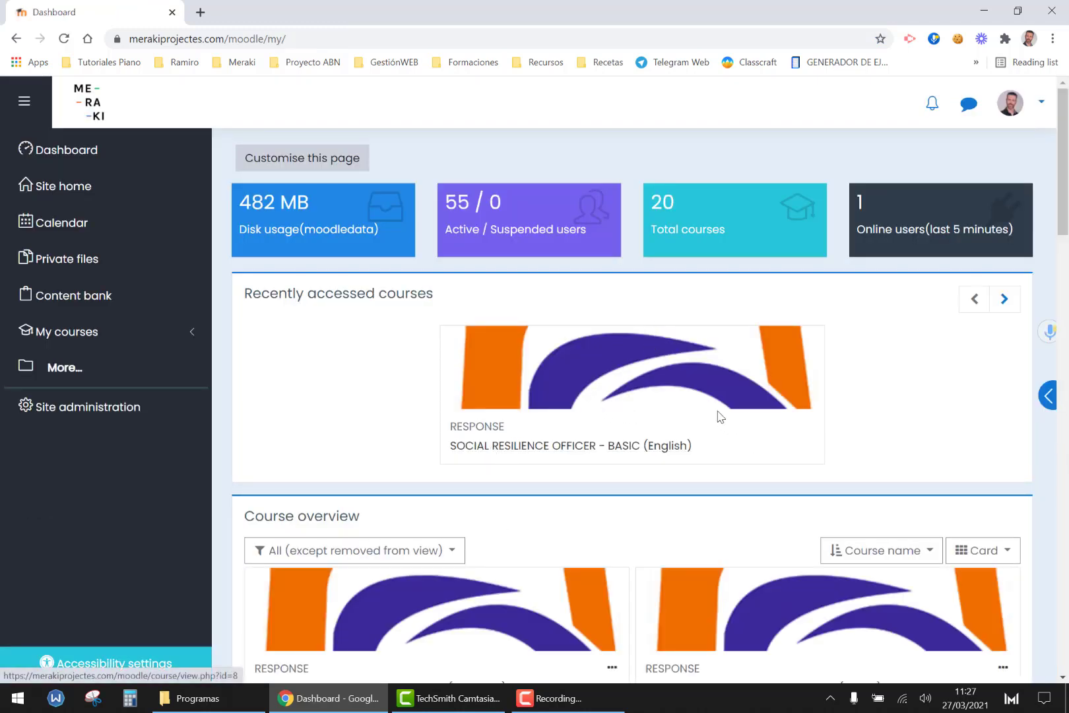
{"action": "scroll", "coordinate": [551, 390], "scroll_direction": "down", "scroll_amount": 2}
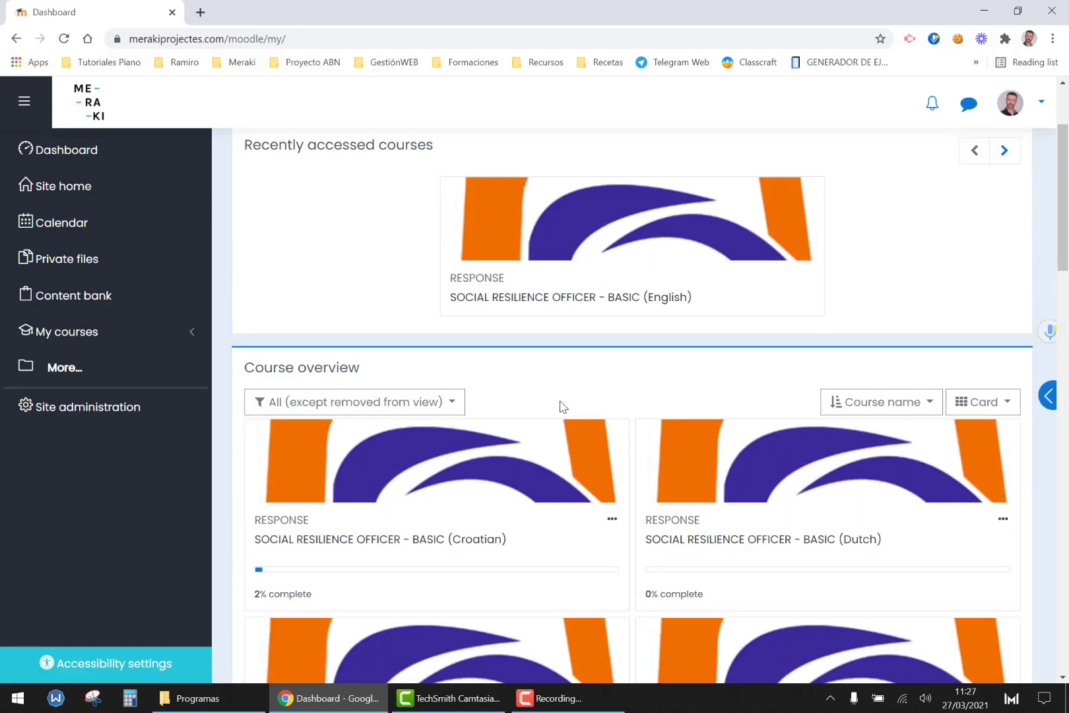
{"action": "scroll", "coordinate": [663, 291], "scroll_direction": "down", "scroll_amount": 3}
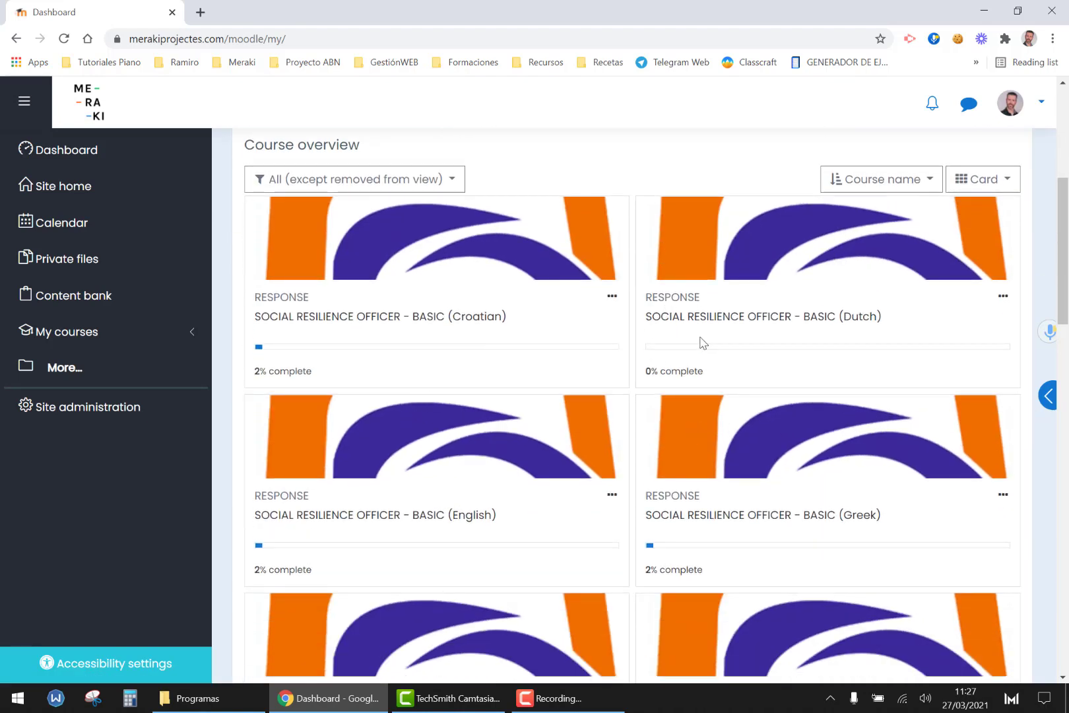
{"action": "scroll", "coordinate": [599, 409], "scroll_direction": "down", "scroll_amount": 10}
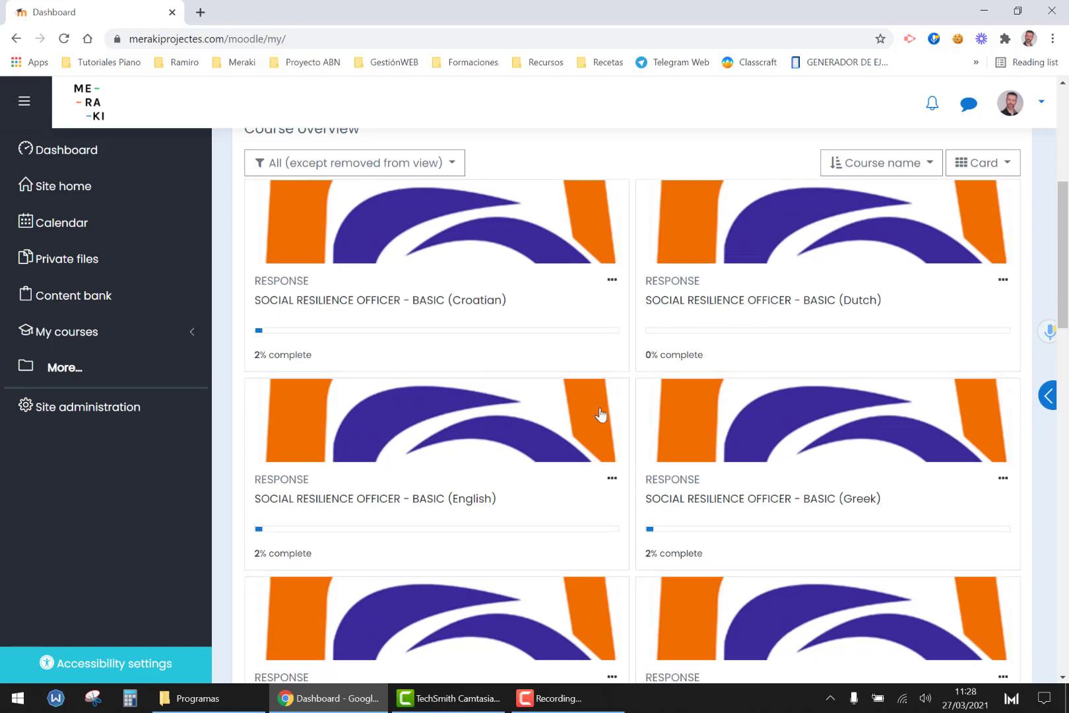
{"action": "scroll", "coordinate": [600, 401], "scroll_direction": "up", "scroll_amount": 10}
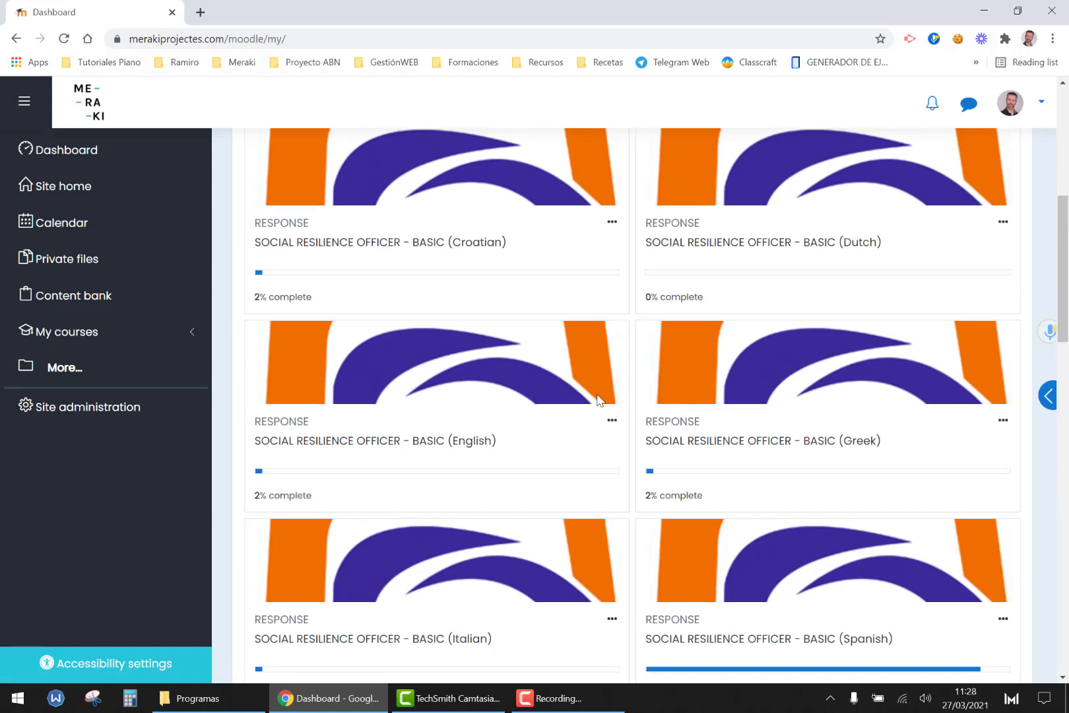
{"action": "scroll", "coordinate": [623, 395], "scroll_direction": "down", "scroll_amount": 5}
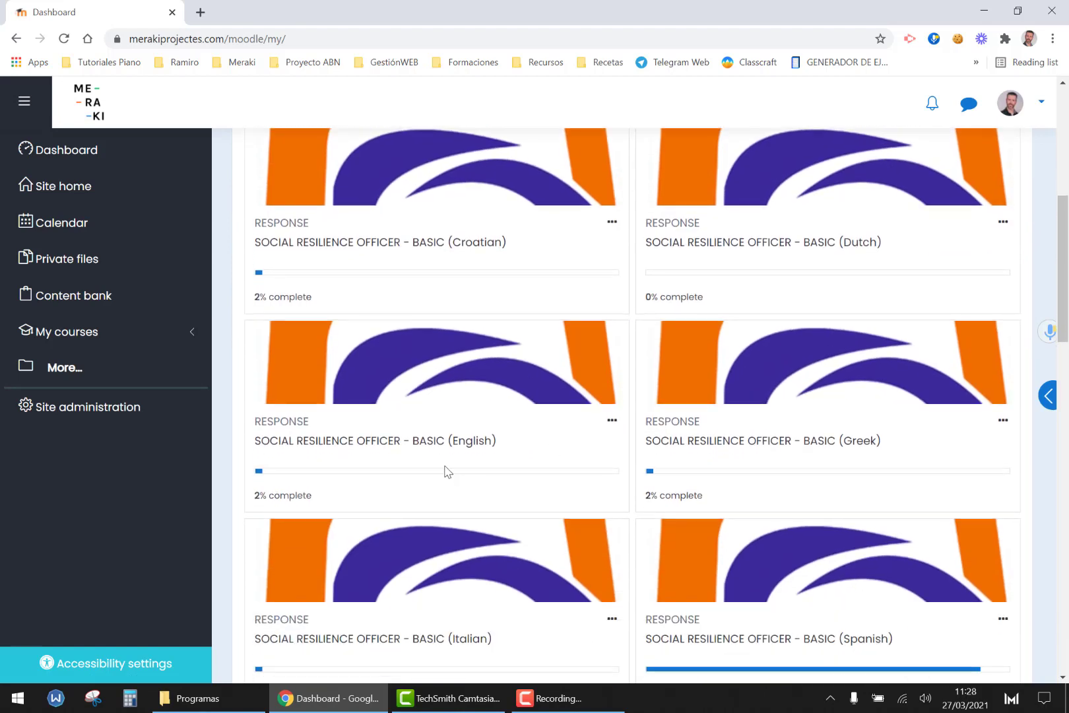
{"action": "left_click", "coordinate": [383, 446]}
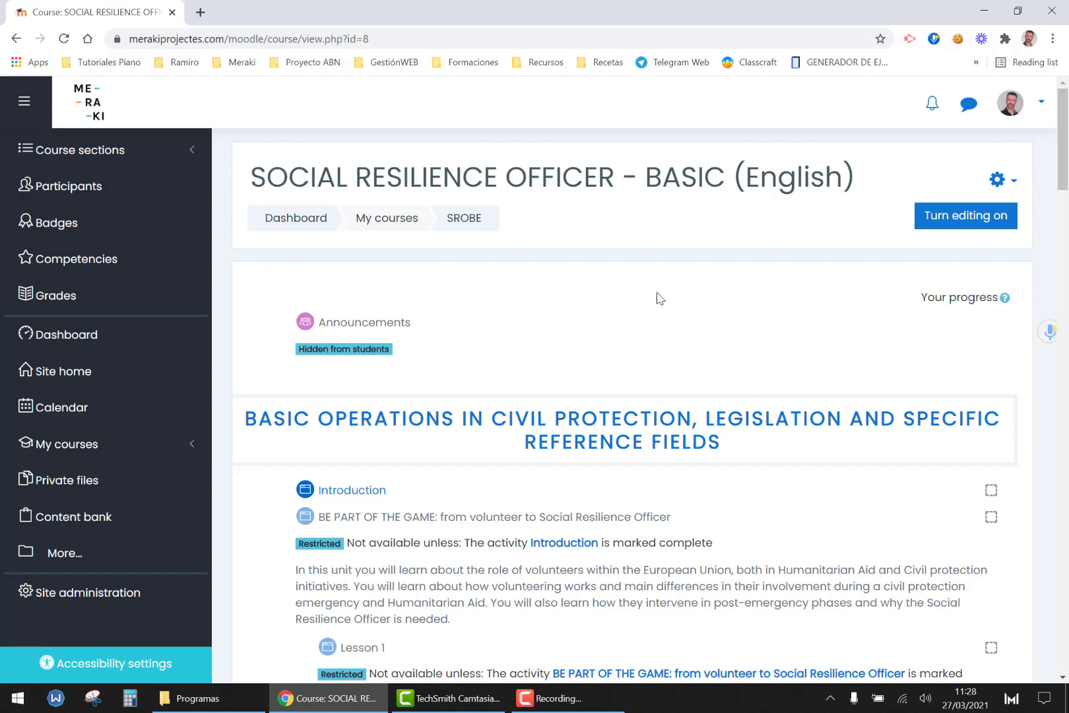
Step: Switch the course view to the Student role through the user menu's 'Switch role to...'
{"action": "scroll", "coordinate": [591, 363], "scroll_direction": "down", "scroll_amount": 3}
{"action": "scroll", "coordinate": [591, 336], "scroll_direction": "up", "scroll_amount": 3}
{"action": "scroll", "coordinate": [595, 294], "scroll_direction": "down", "scroll_amount": 1}
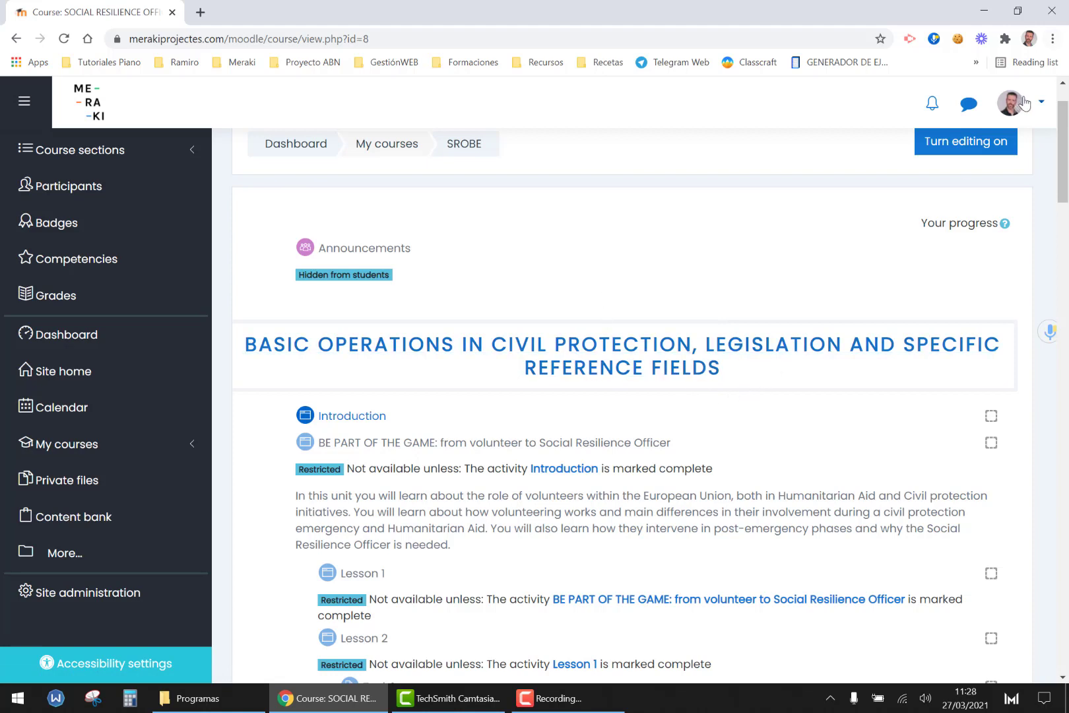
{"action": "left_click", "coordinate": [1041, 106]}
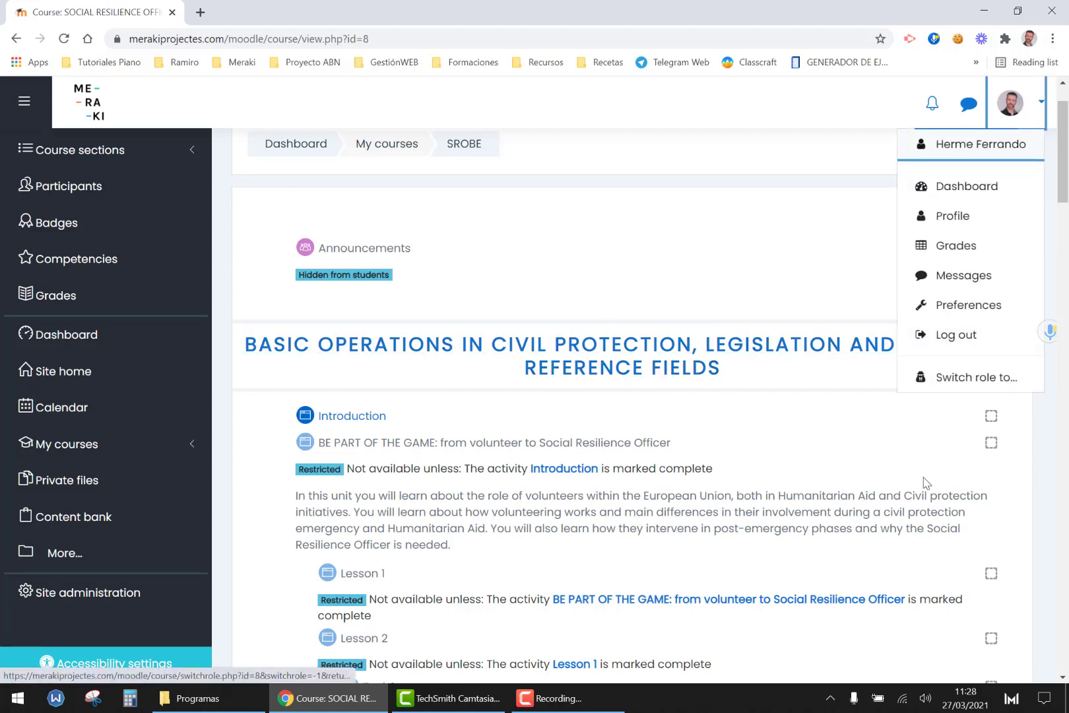
{"action": "left_click", "coordinate": [966, 380]}
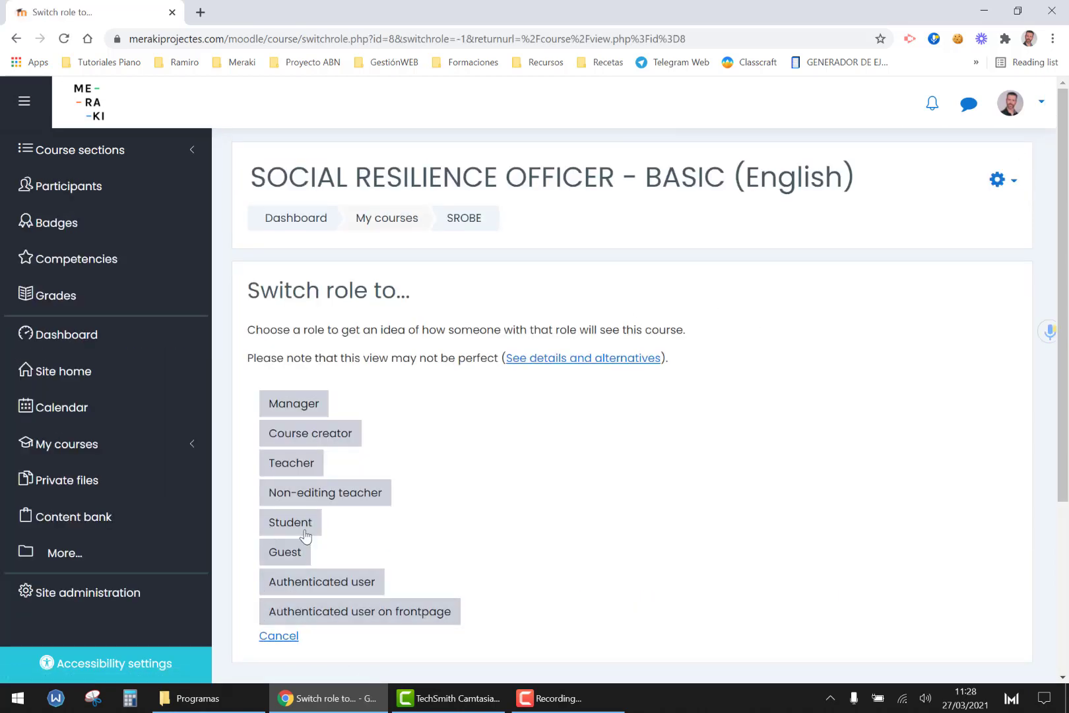
{"action": "left_click", "coordinate": [309, 521]}
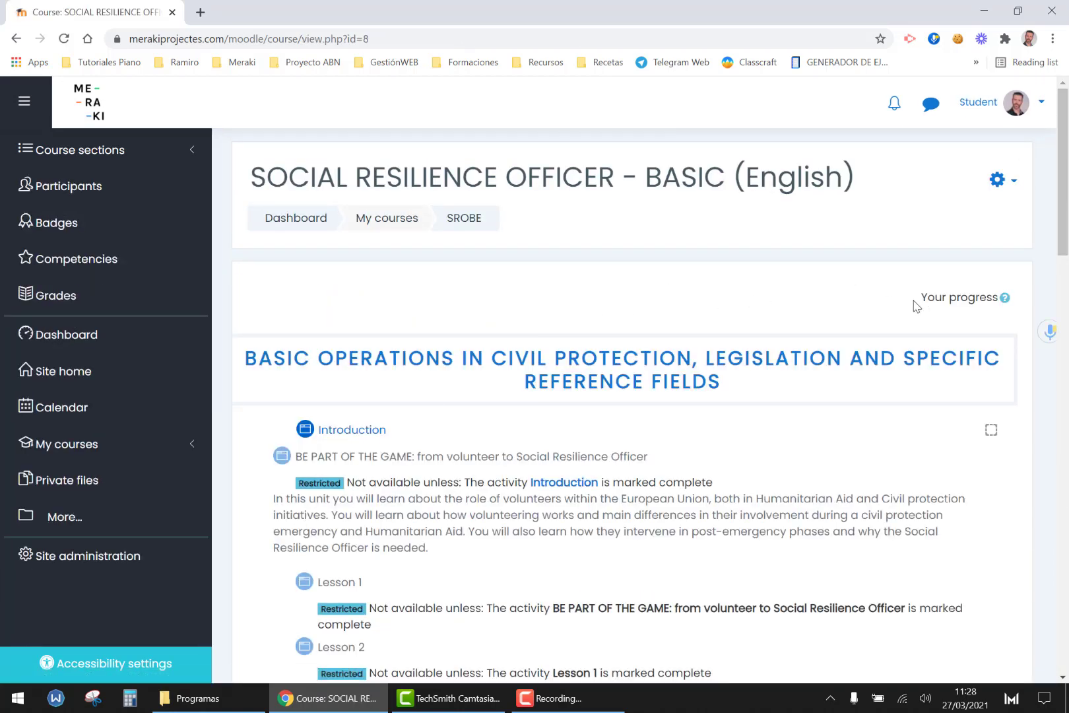
{"action": "scroll", "coordinate": [583, 357], "scroll_direction": "down", "scroll_amount": 1}
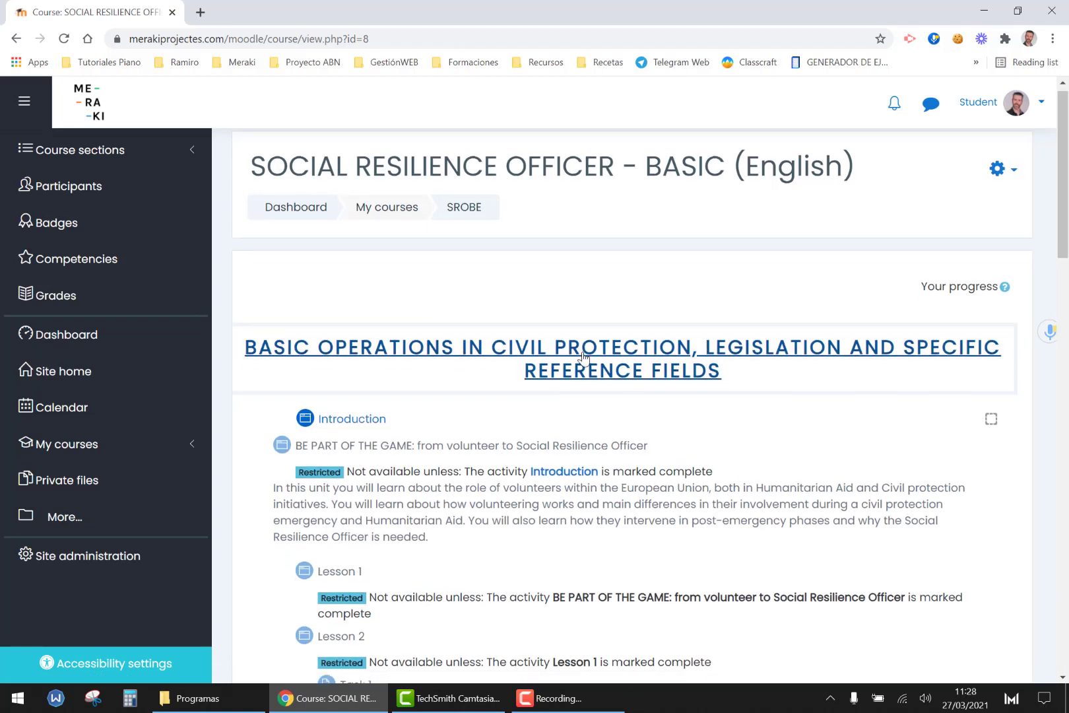
{"action": "scroll", "coordinate": [583, 357], "scroll_direction": "down", "scroll_amount": 3}
{"action": "scroll", "coordinate": [649, 210], "scroll_direction": "up", "scroll_amount": 3}
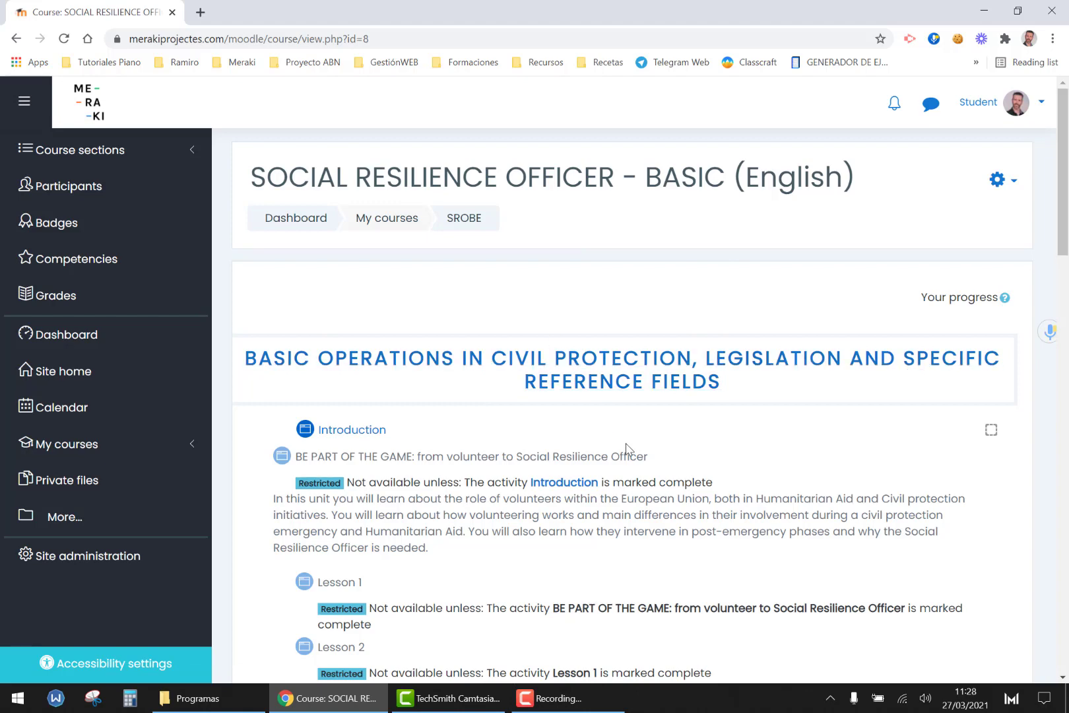
{"action": "scroll", "coordinate": [627, 449], "scroll_direction": "down", "scroll_amount": 2}
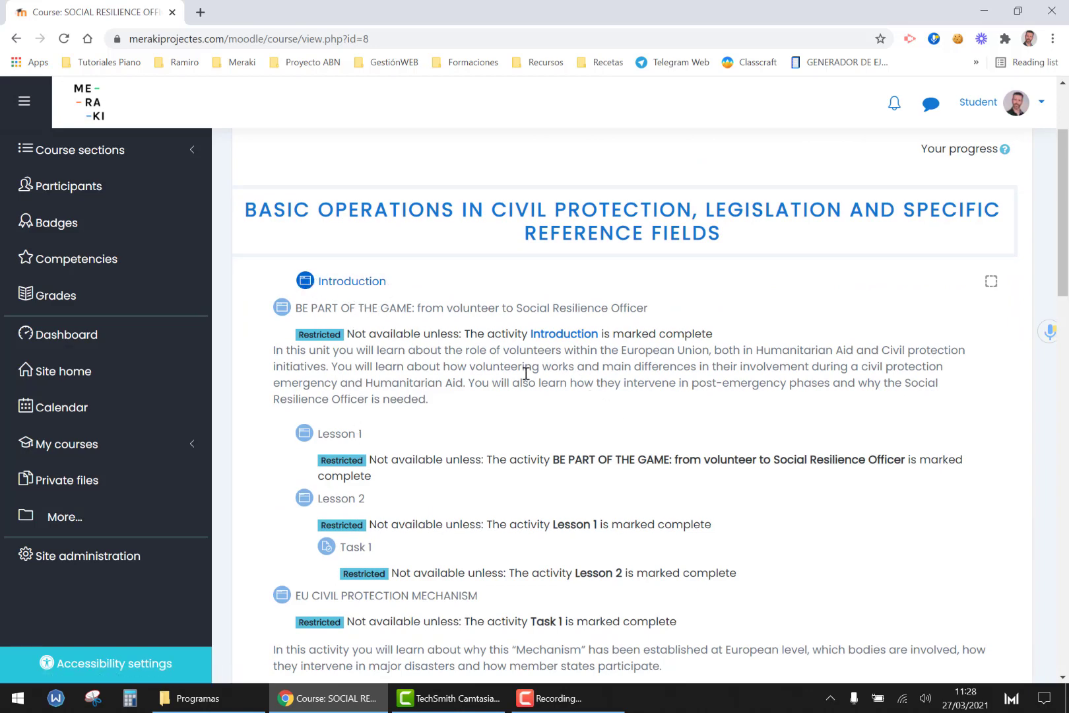
{"action": "scroll", "coordinate": [526, 373], "scroll_direction": "down", "scroll_amount": 1}
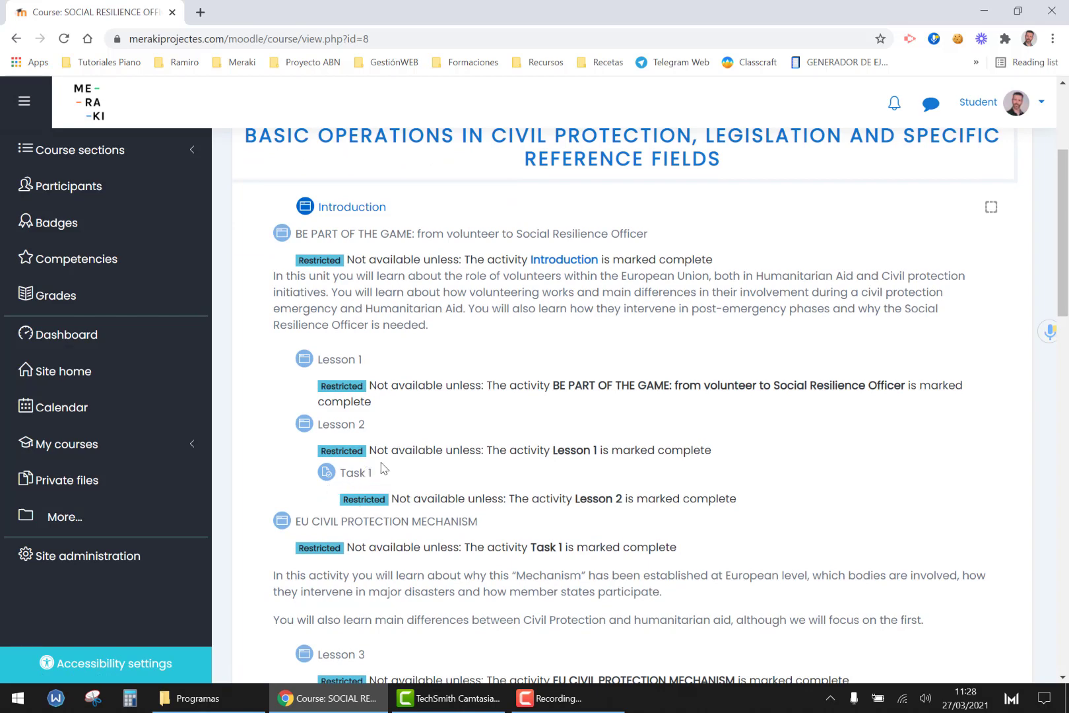
{"action": "scroll", "coordinate": [434, 465], "scroll_direction": "down", "scroll_amount": 3}
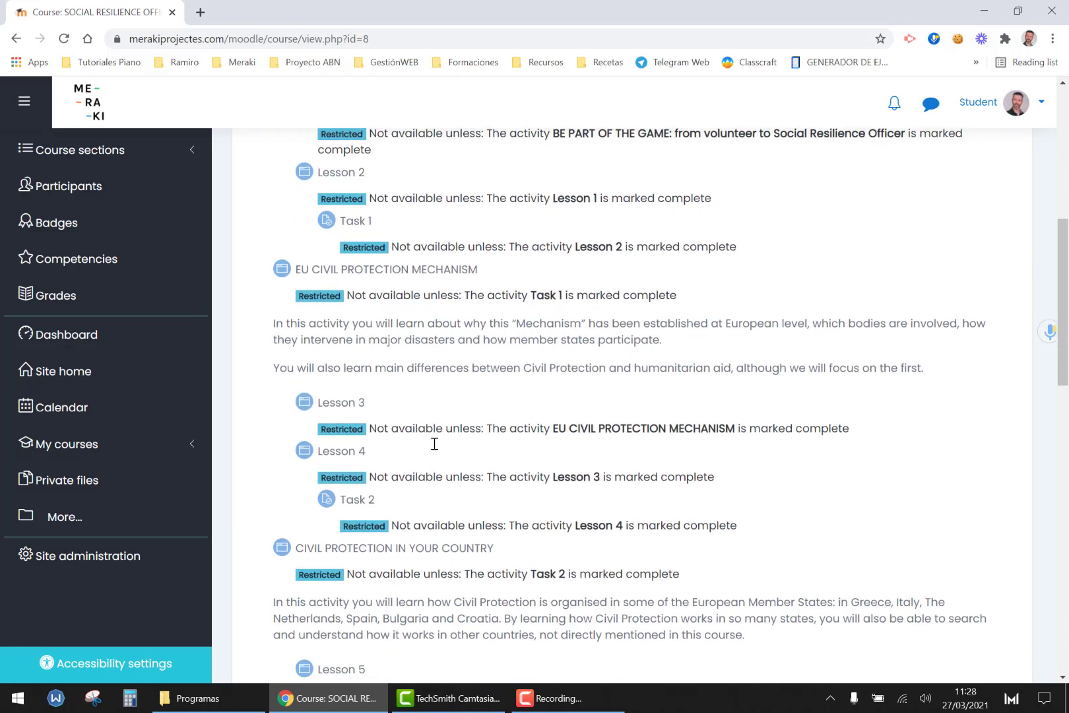
{"action": "scroll", "coordinate": [434, 444], "scroll_direction": "down", "scroll_amount": 7}
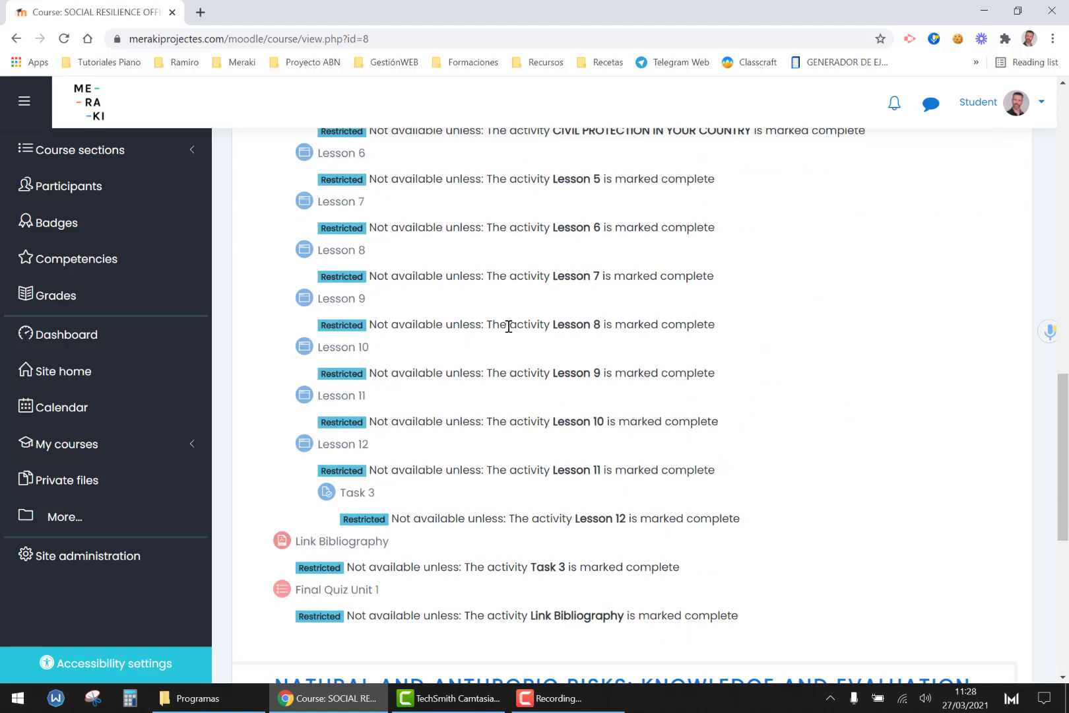
{"action": "scroll", "coordinate": [508, 326], "scroll_direction": "down", "scroll_amount": 2}
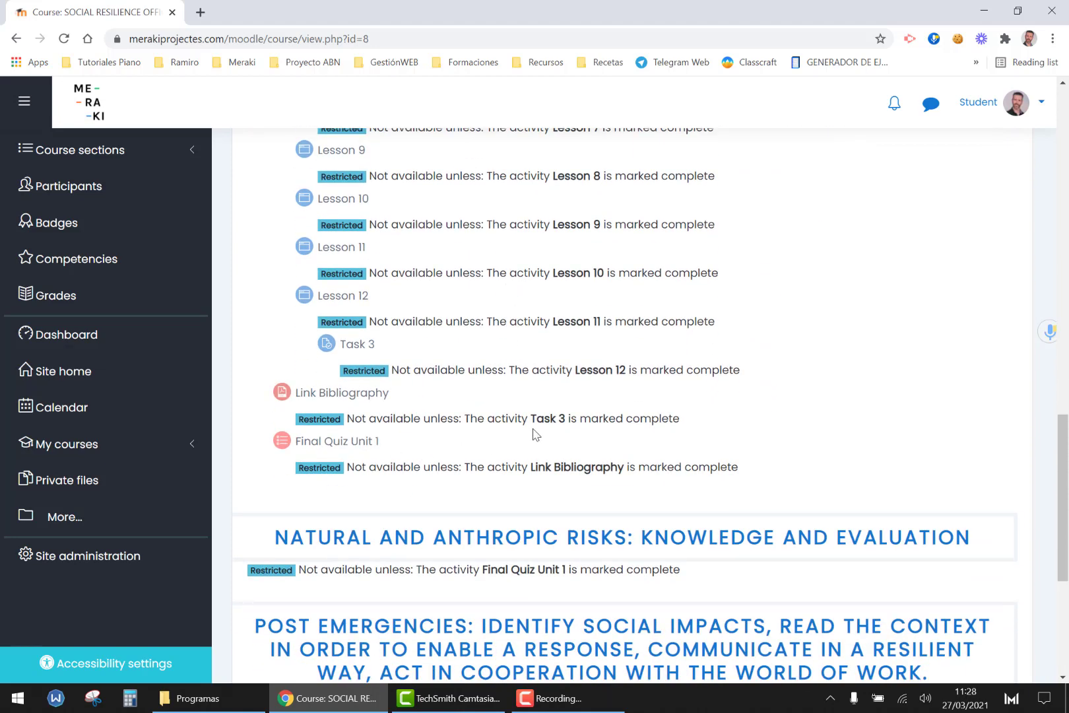
{"action": "scroll", "coordinate": [535, 434], "scroll_direction": "up", "scroll_amount": 15}
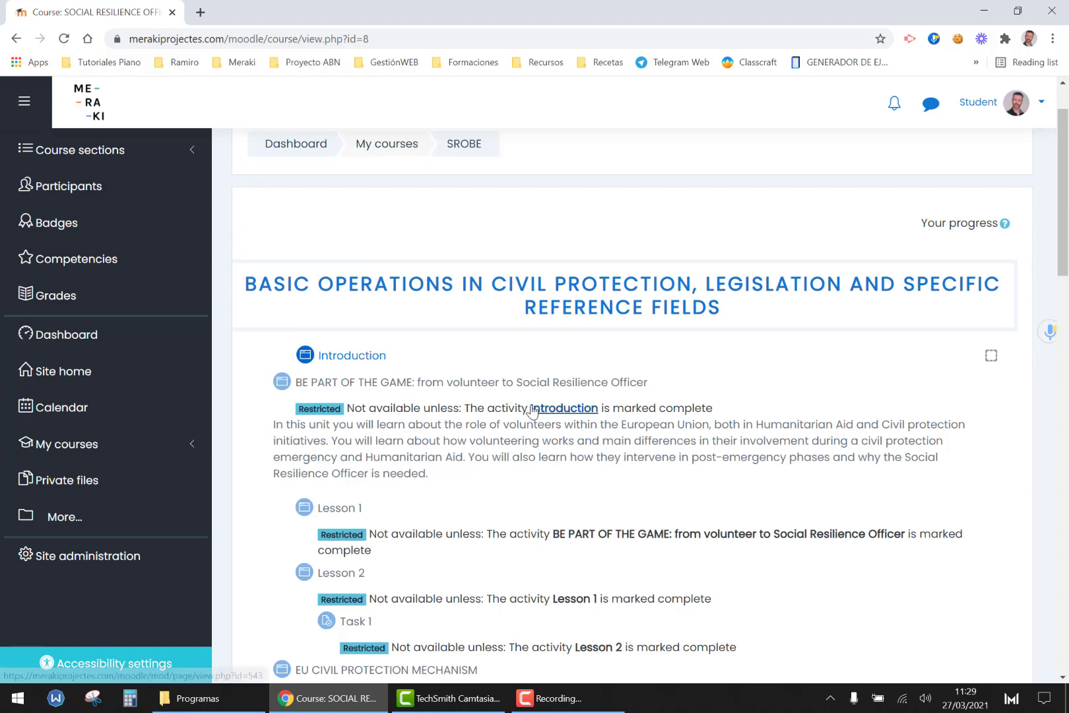
Step: View the Introduction and BE PART OF THE GAME activities, then move on to Lesson 1
{"action": "left_click", "coordinate": [358, 360]}
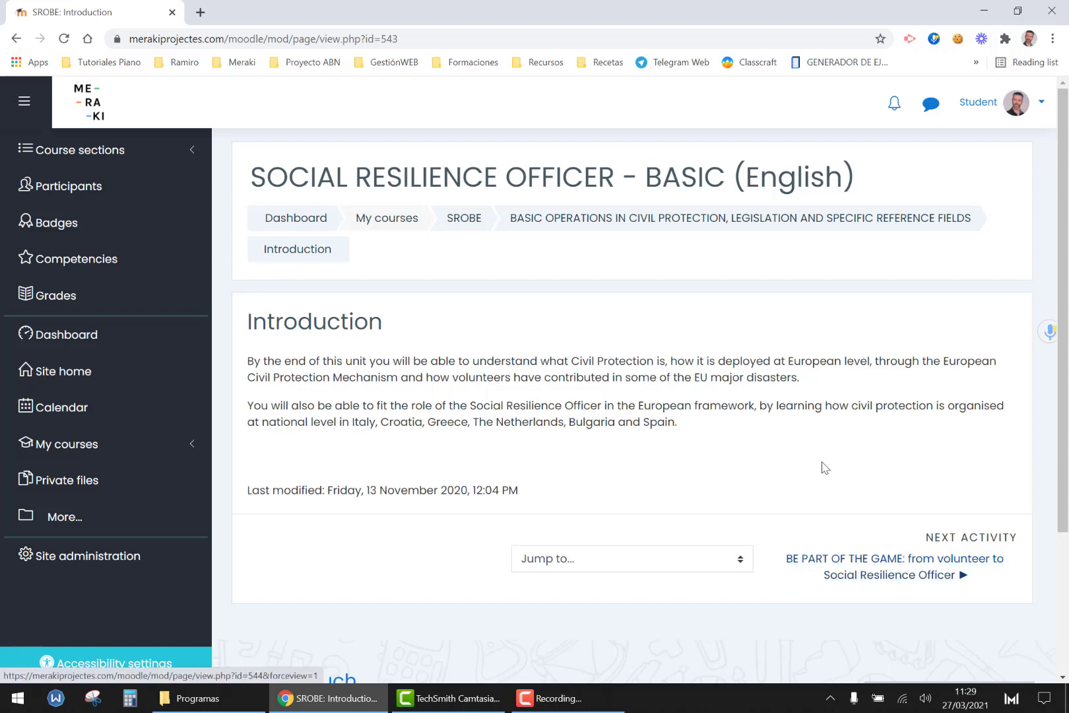
{"action": "left_click", "coordinate": [466, 225]}
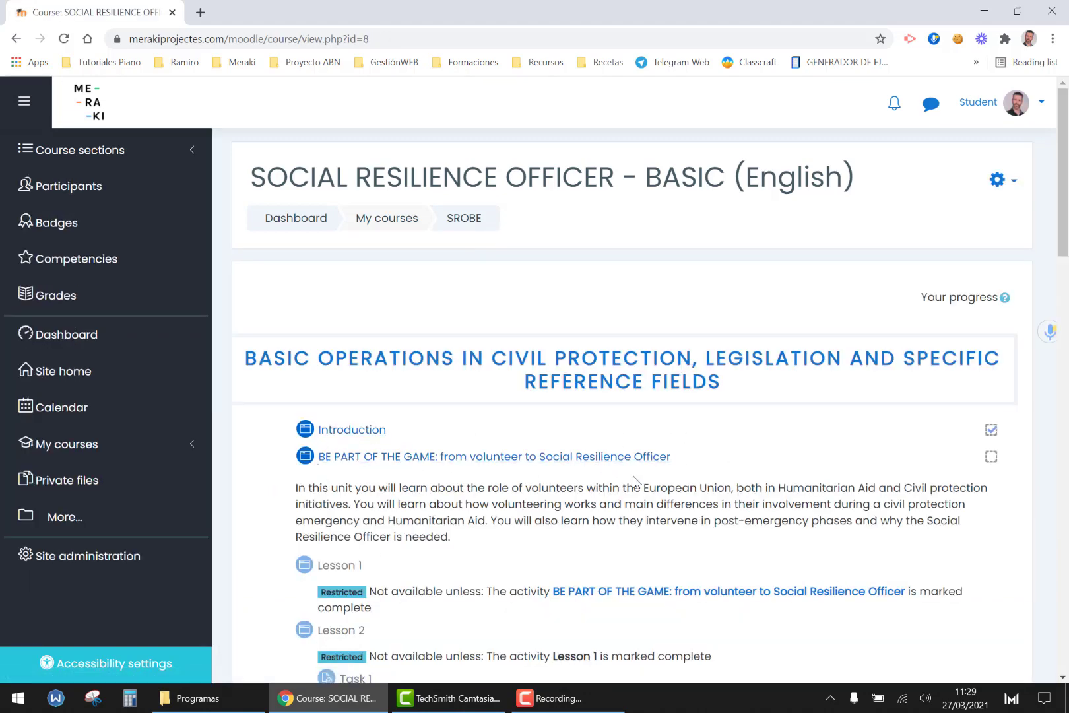
{"action": "scroll", "coordinate": [357, 494], "scroll_direction": "down", "scroll_amount": 2}
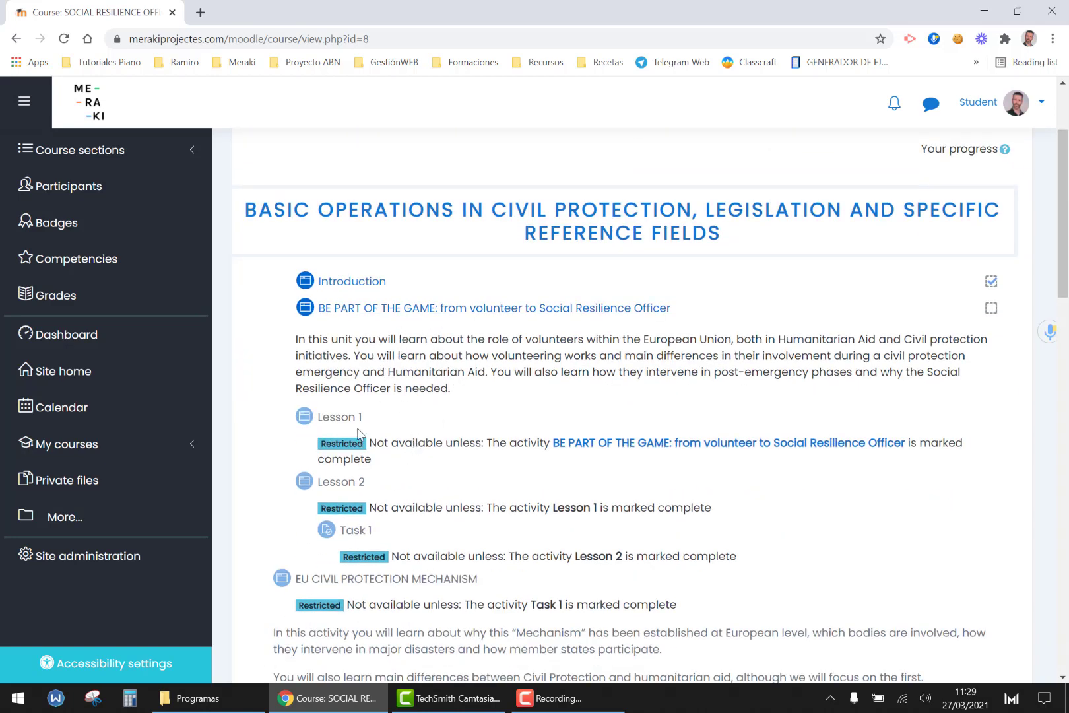
{"action": "left_click", "coordinate": [406, 308]}
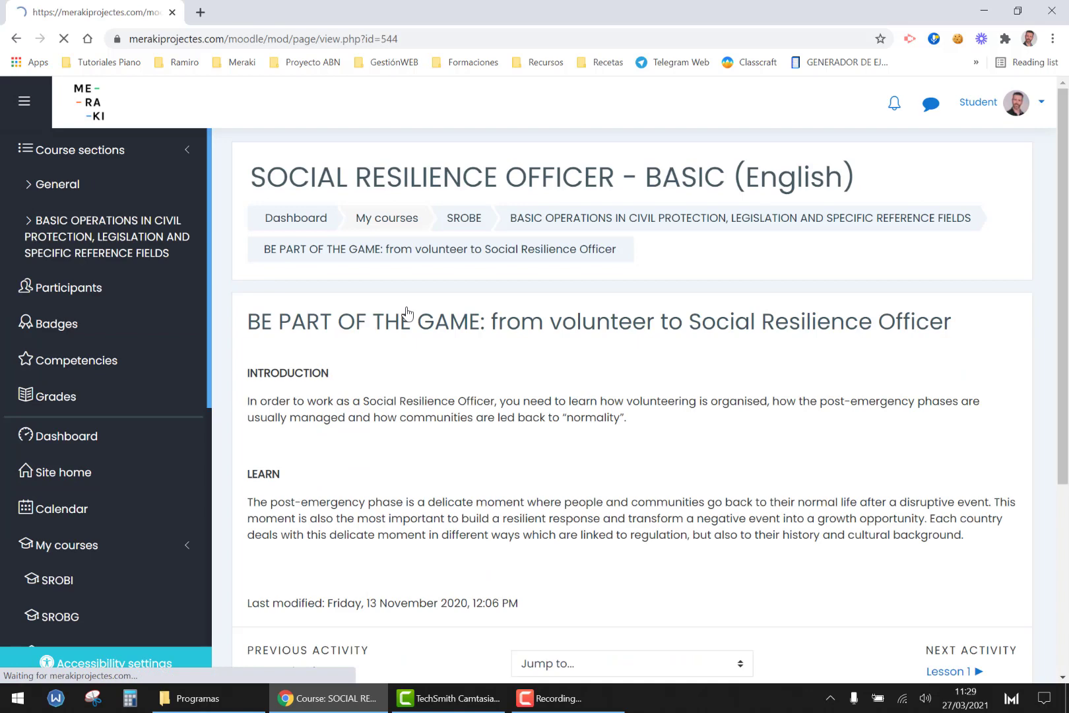
{"action": "scroll", "coordinate": [487, 431], "scroll_direction": "down", "scroll_amount": 2}
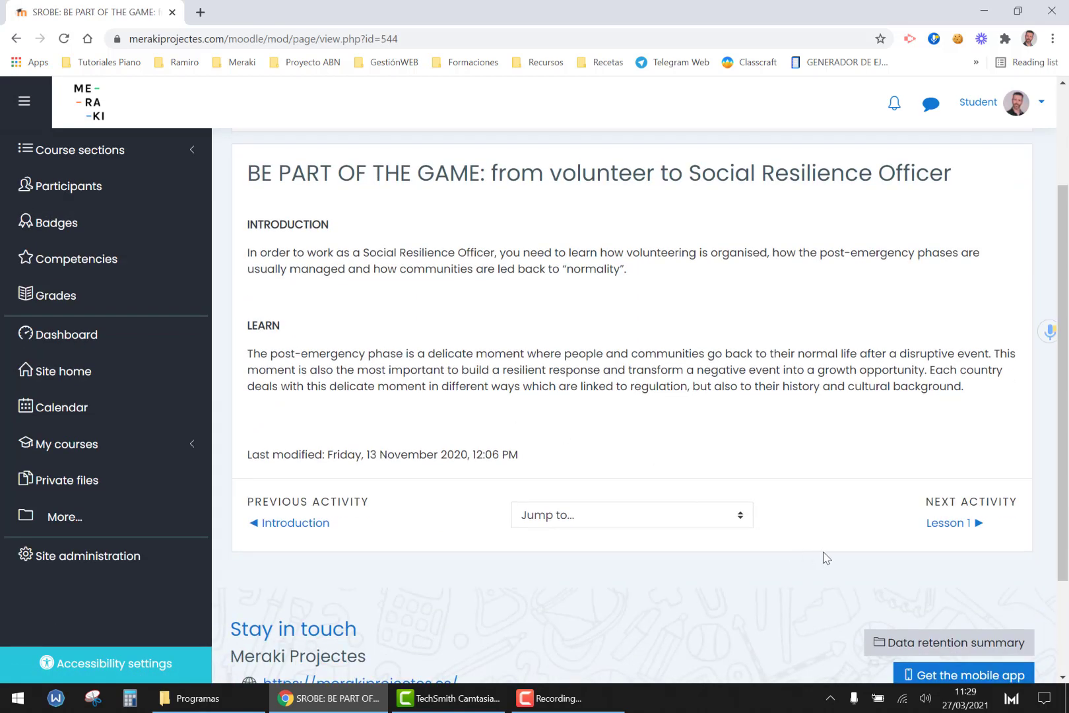
{"action": "left_click", "coordinate": [948, 522]}
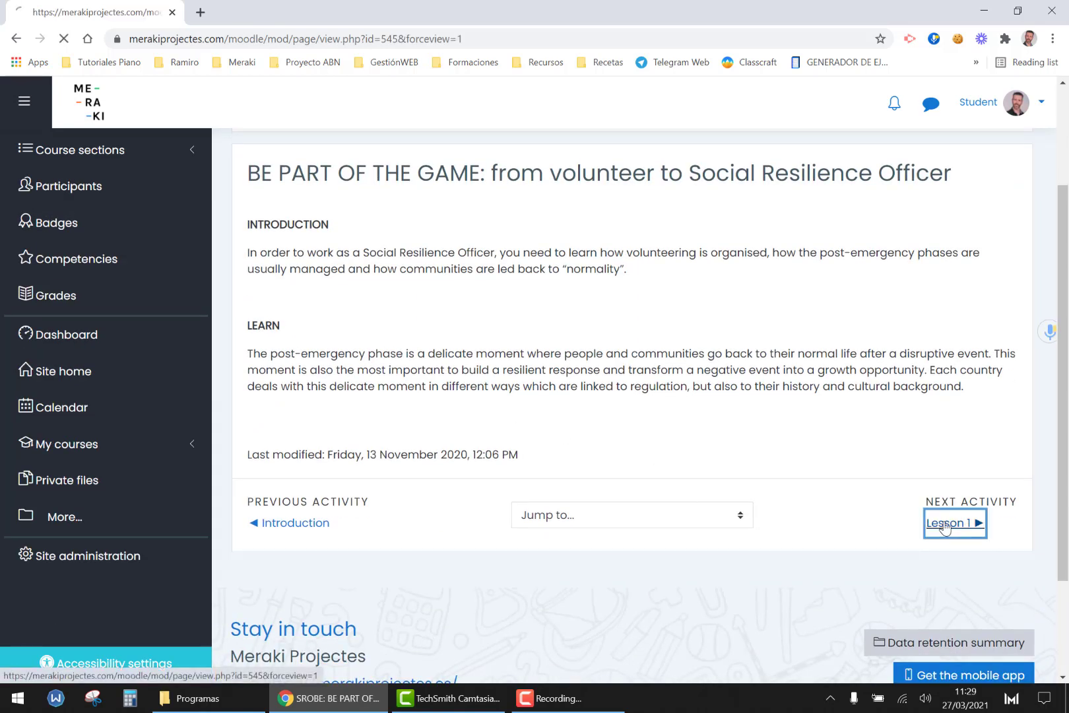
Step: Read through Lesson 1 and Lesson 2 to reach the Task 1 assignment
{"action": "scroll", "coordinate": [534, 332], "scroll_direction": "down", "scroll_amount": 3}
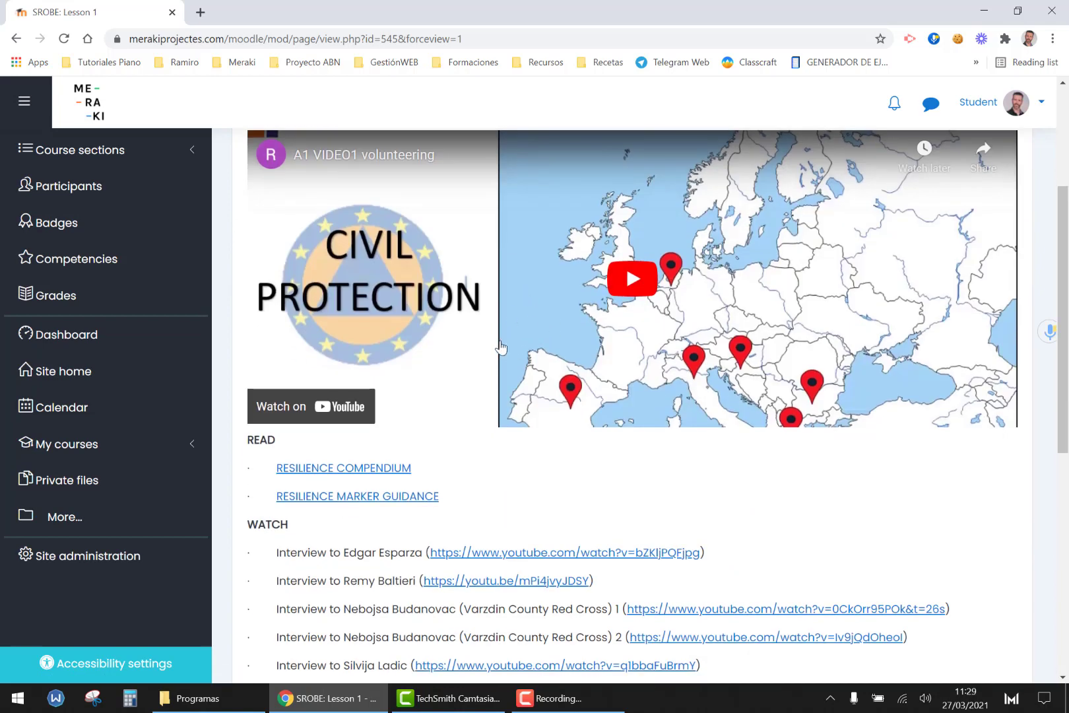
{"action": "scroll", "coordinate": [408, 428], "scroll_direction": "down", "scroll_amount": 2}
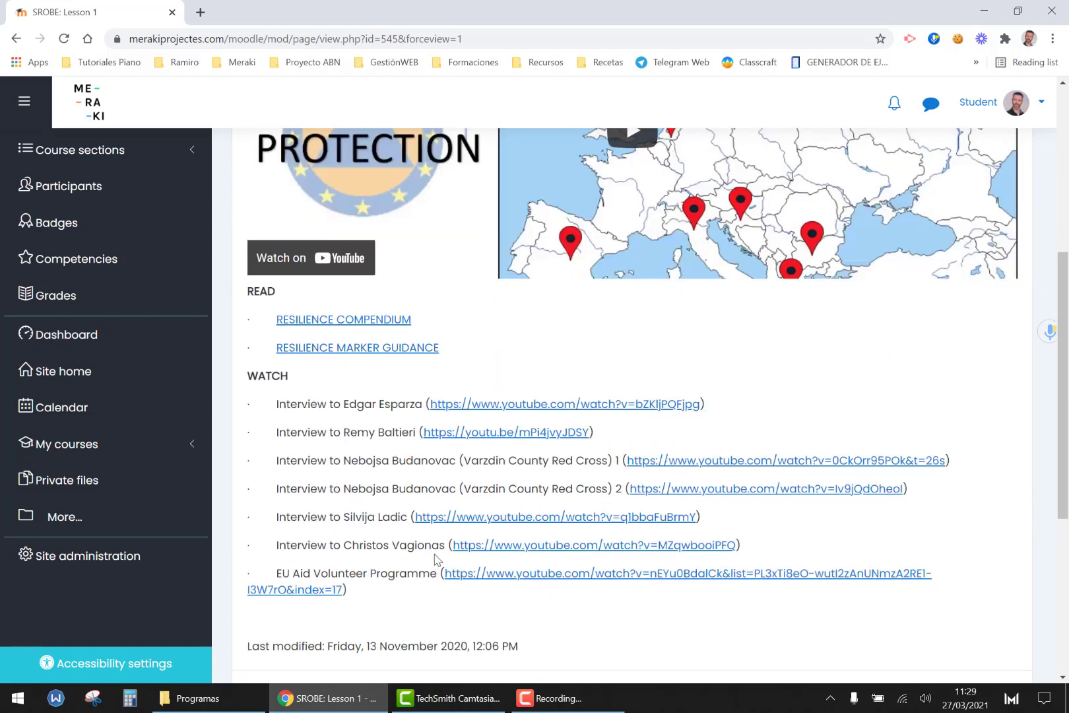
{"action": "scroll", "coordinate": [434, 559], "scroll_direction": "down", "scroll_amount": 2}
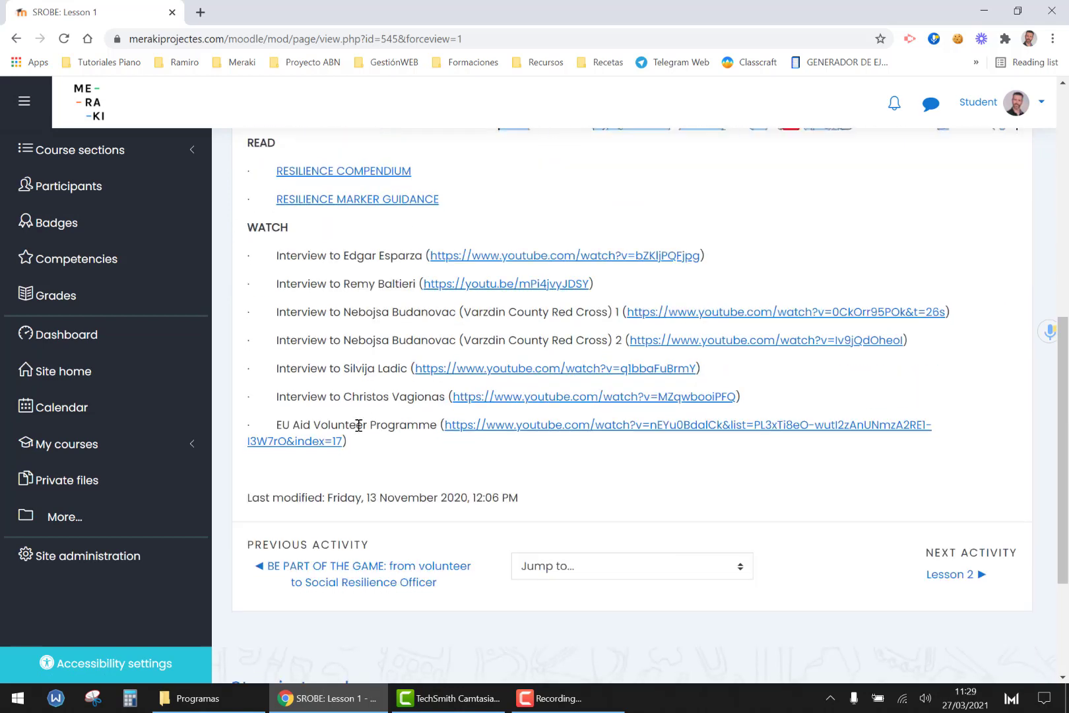
{"action": "left_click", "coordinate": [954, 581]}
{"action": "scroll", "coordinate": [576, 451], "scroll_direction": "down", "scroll_amount": 3}
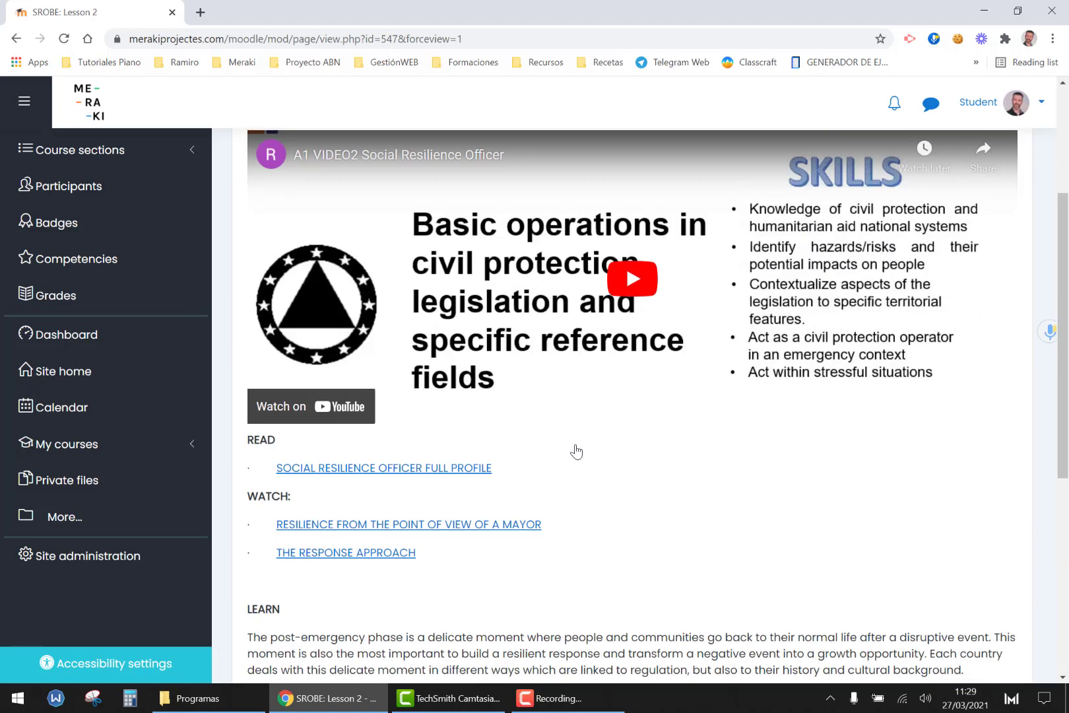
{"action": "scroll", "coordinate": [574, 449], "scroll_direction": "down", "scroll_amount": 3}
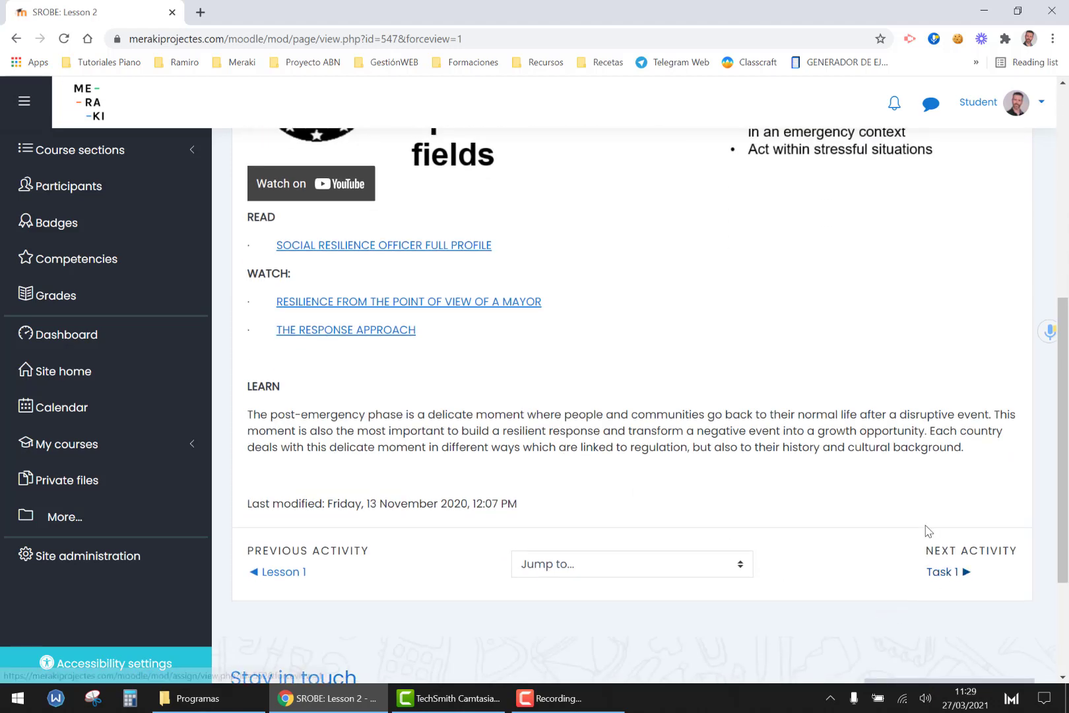
{"action": "left_click", "coordinate": [940, 573]}
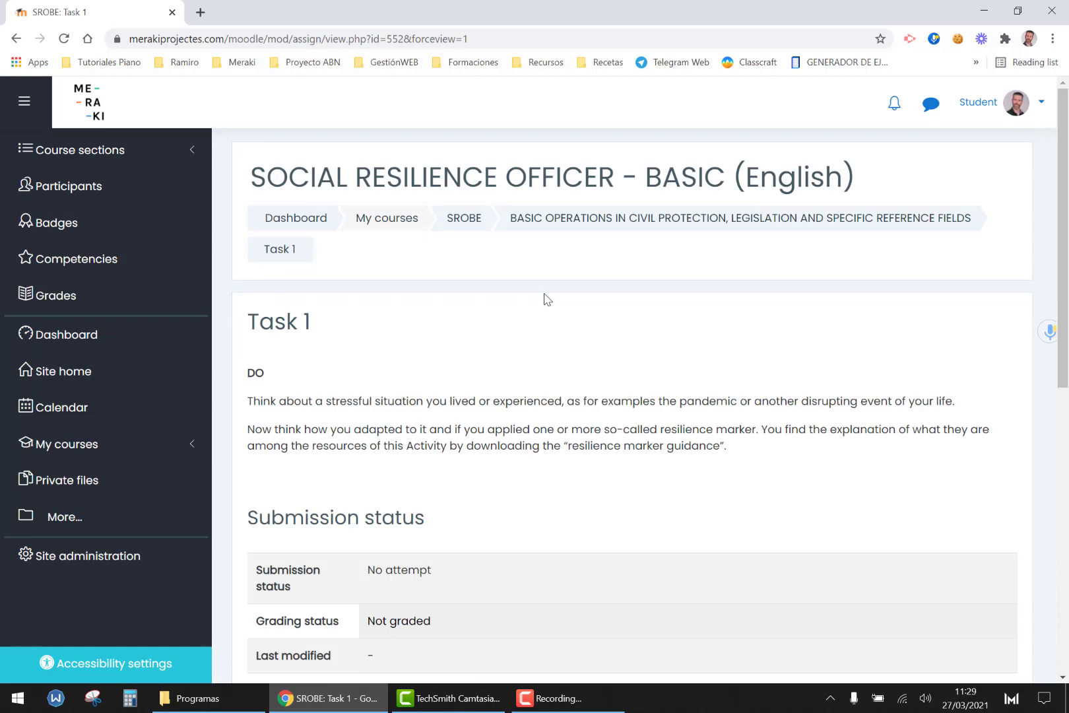
{"action": "scroll", "coordinate": [545, 299], "scroll_direction": "down", "scroll_amount": 3}
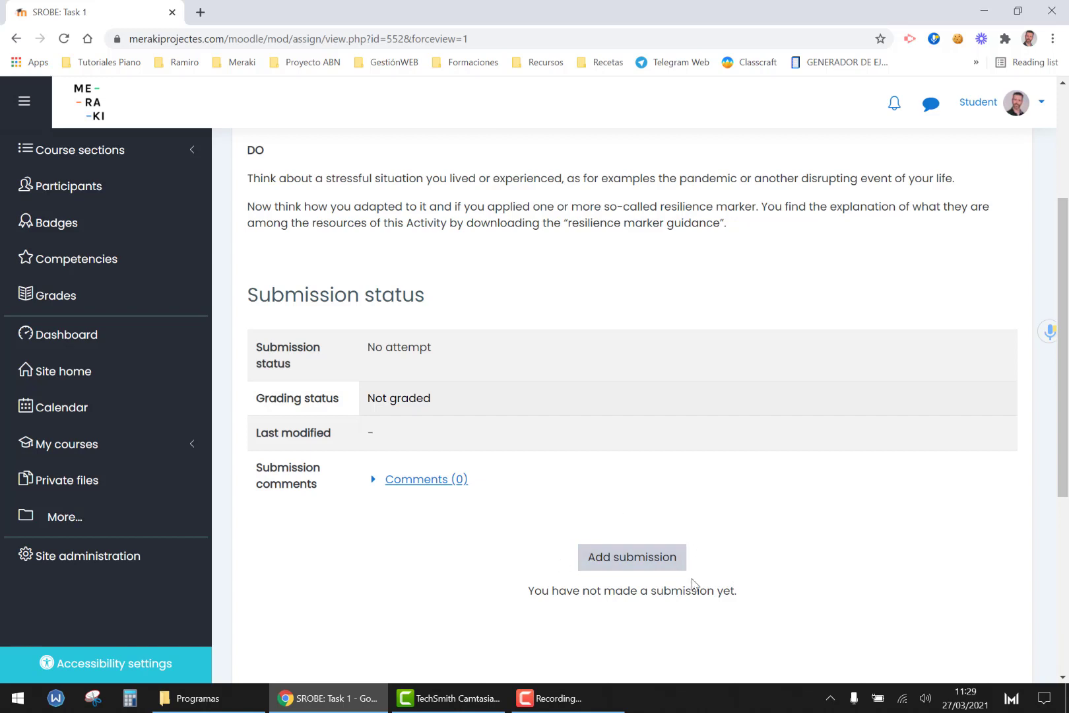
Step: Add a Task 1 submission and type 'Hello' into the Online text answer
{"action": "left_click", "coordinate": [644, 565]}
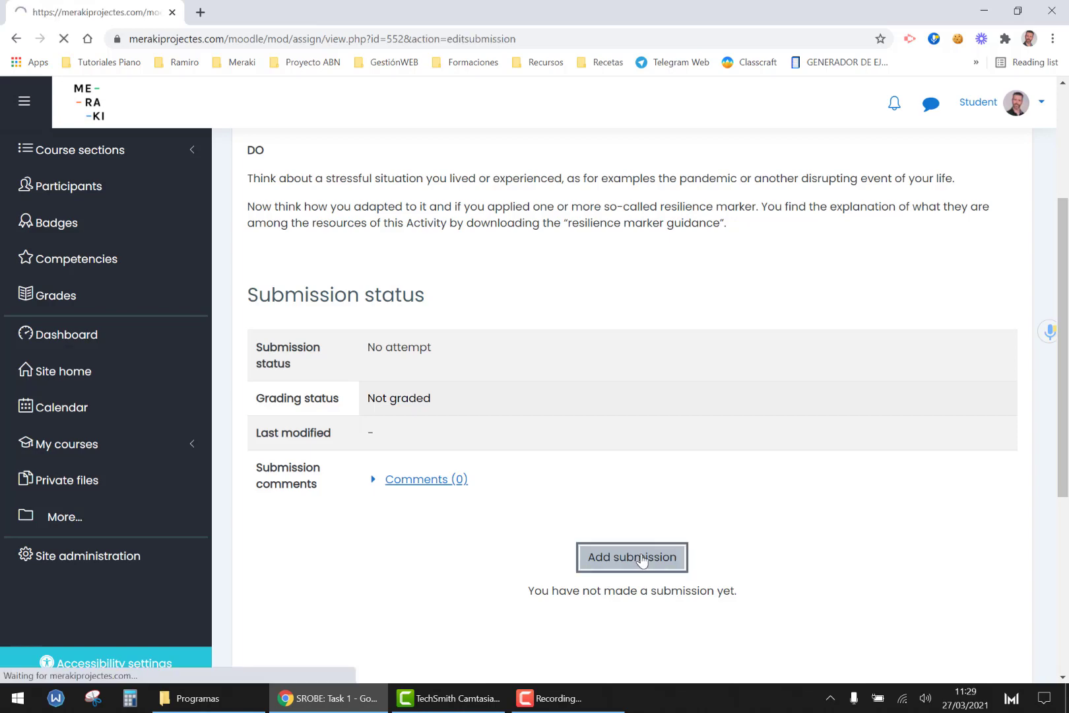
{"action": "scroll", "coordinate": [630, 379], "scroll_direction": "down", "scroll_amount": 3}
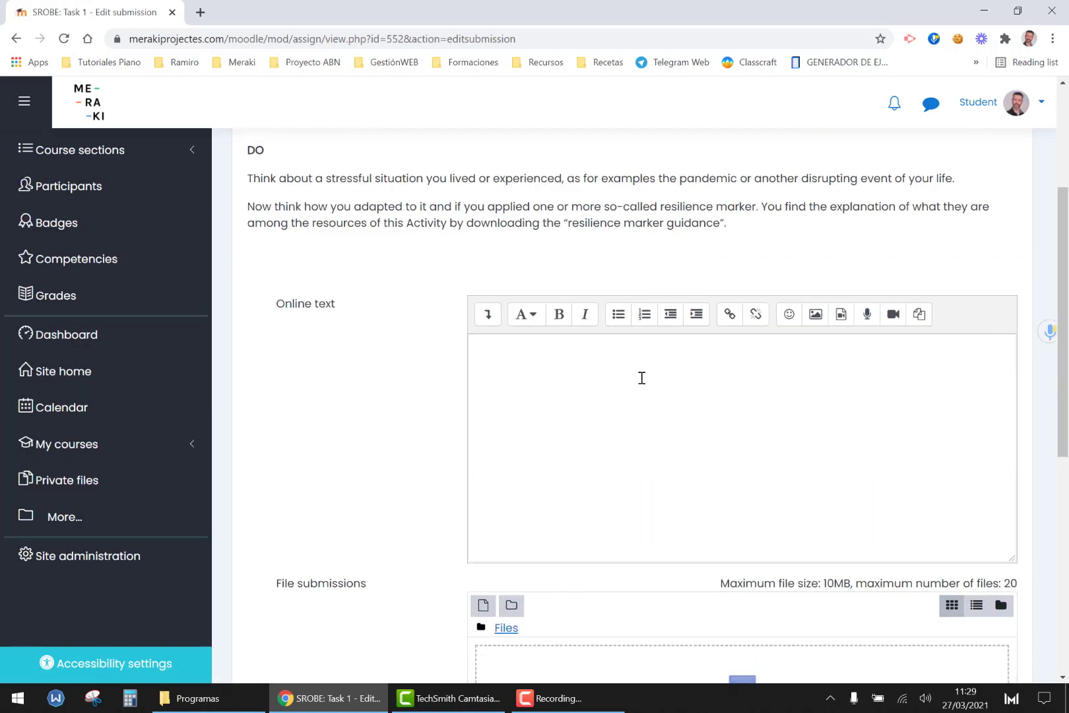
{"action": "scroll", "coordinate": [639, 377], "scroll_direction": "down", "scroll_amount": 2}
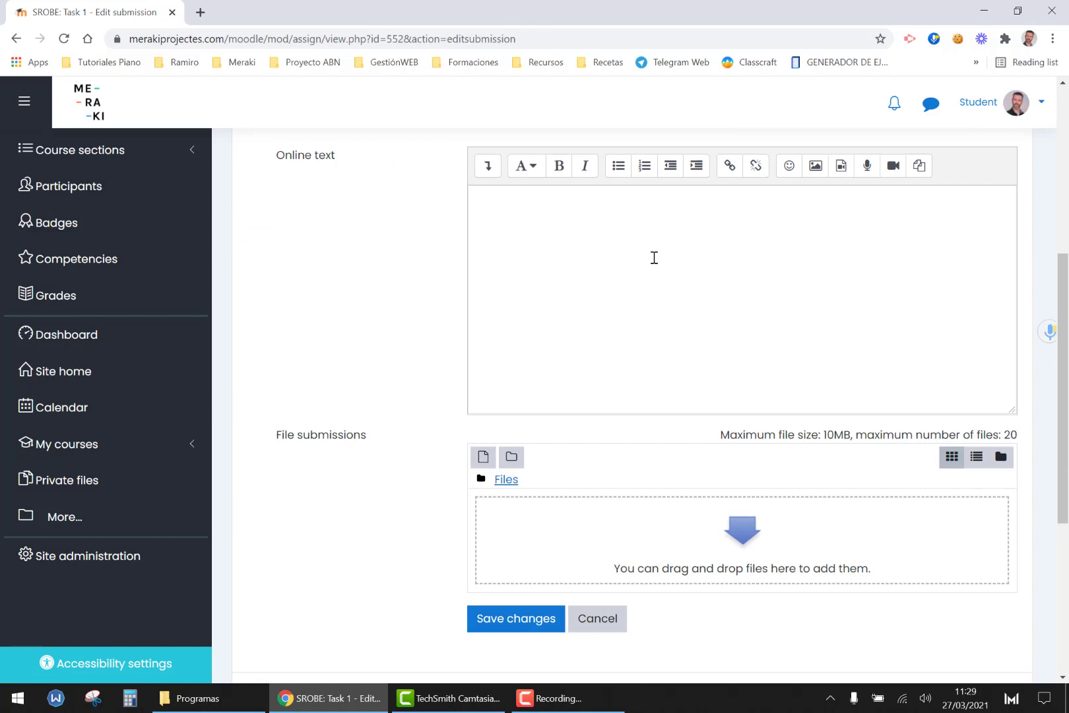
{"action": "left_click", "coordinate": [483, 204]}
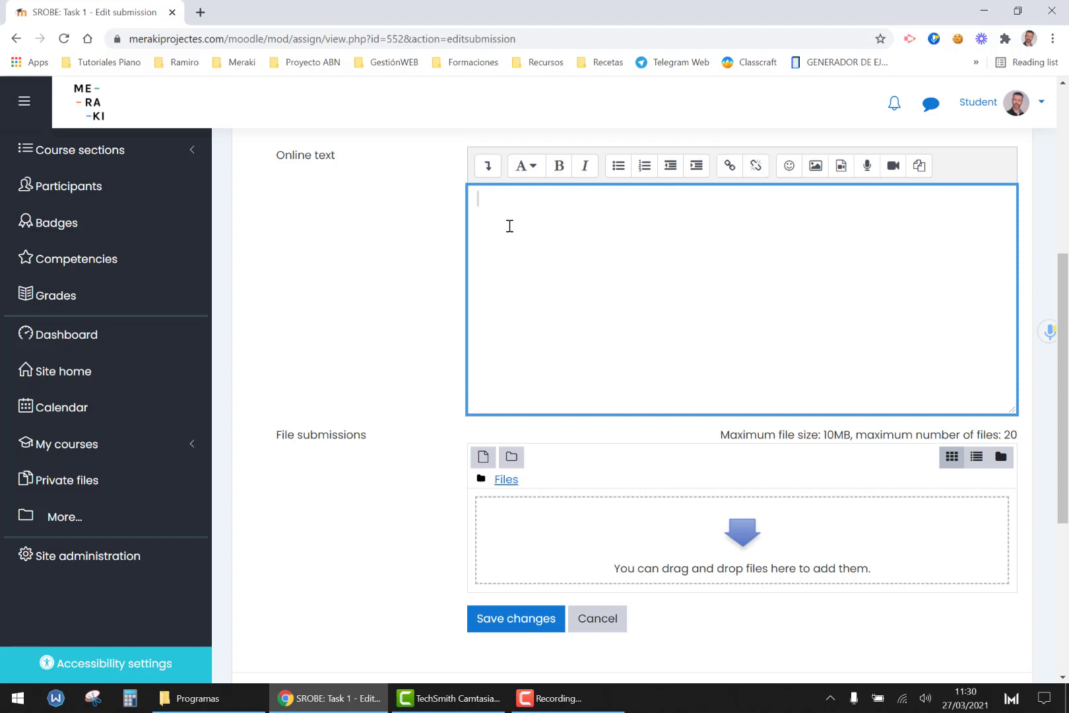
{"action": "scroll", "coordinate": [759, 264], "scroll_direction": "down", "scroll_amount": 2}
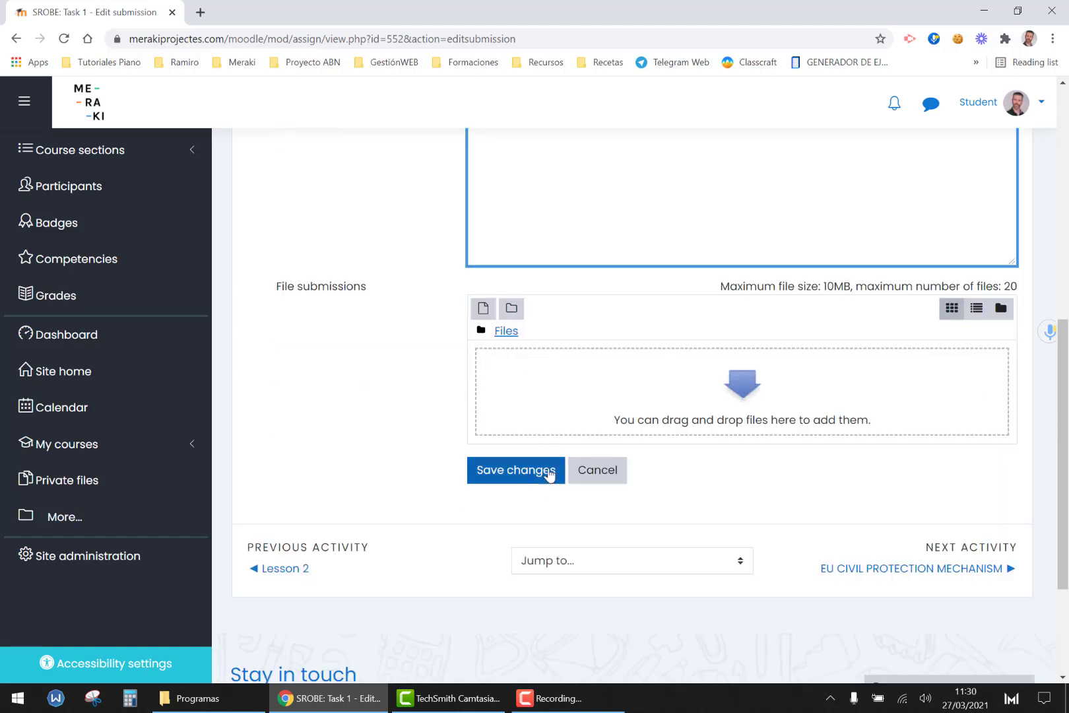
{"action": "scroll", "coordinate": [629, 411], "scroll_direction": "up", "scroll_amount": 3}
{"action": "scroll", "coordinate": [581, 348], "scroll_direction": "down", "scroll_amount": 1}
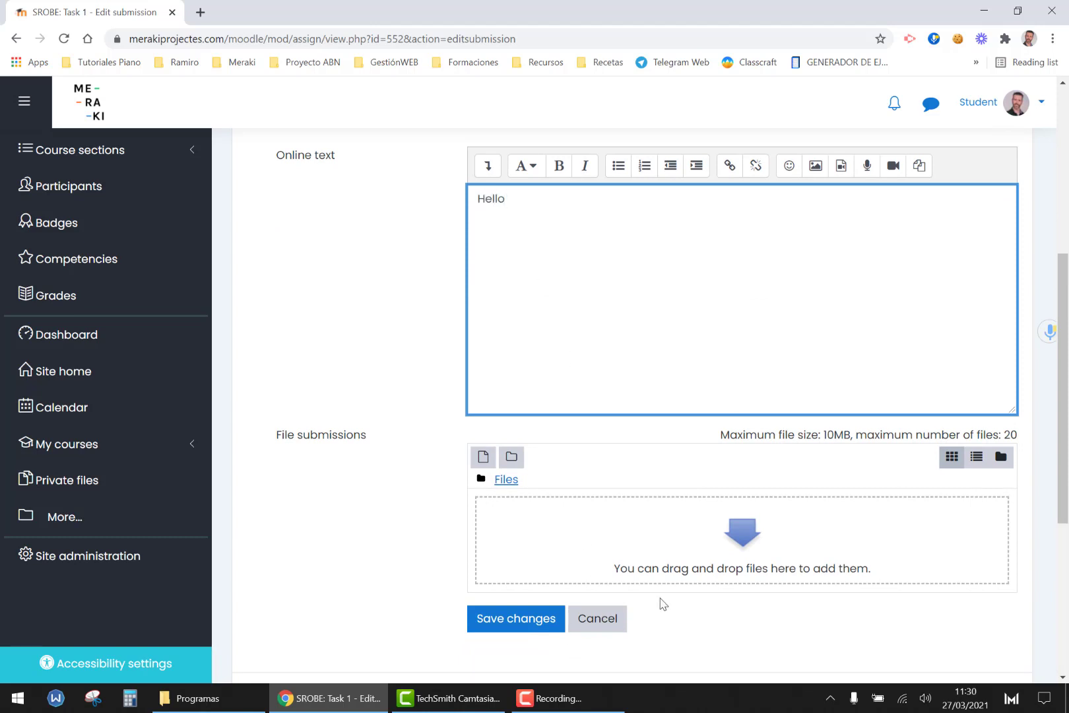
{"action": "scroll", "coordinate": [678, 492], "scroll_direction": "down", "scroll_amount": 1}
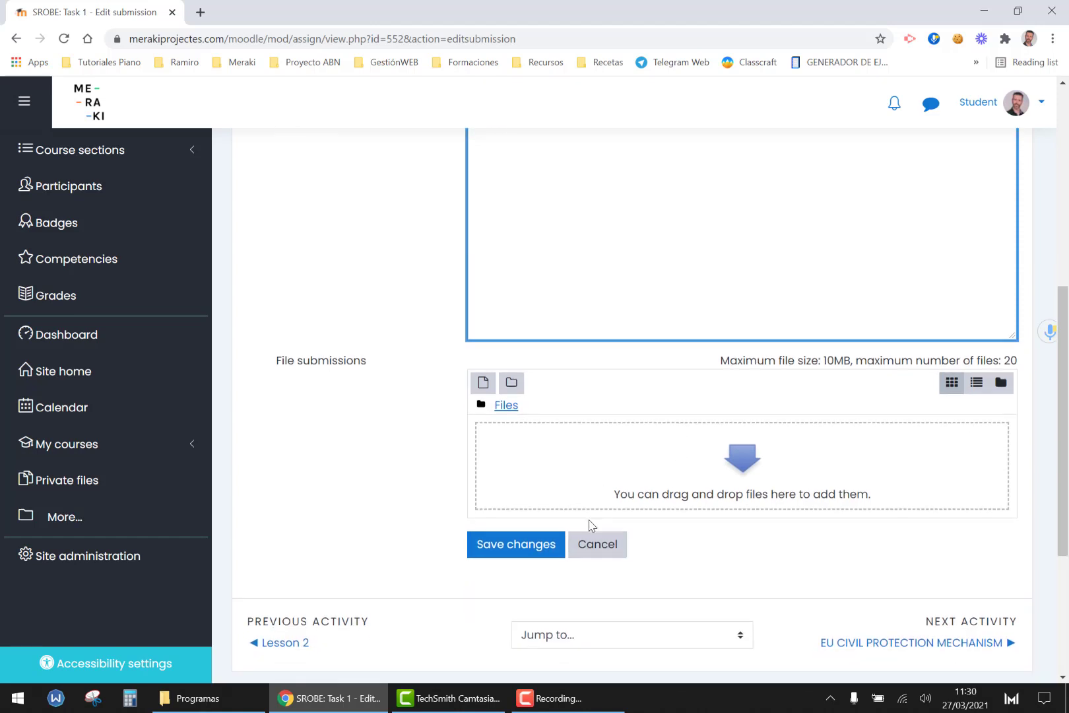
Step: Close the file picker without attaching a file and save the 'Hello' submission
{"action": "left_click", "coordinate": [507, 413]}
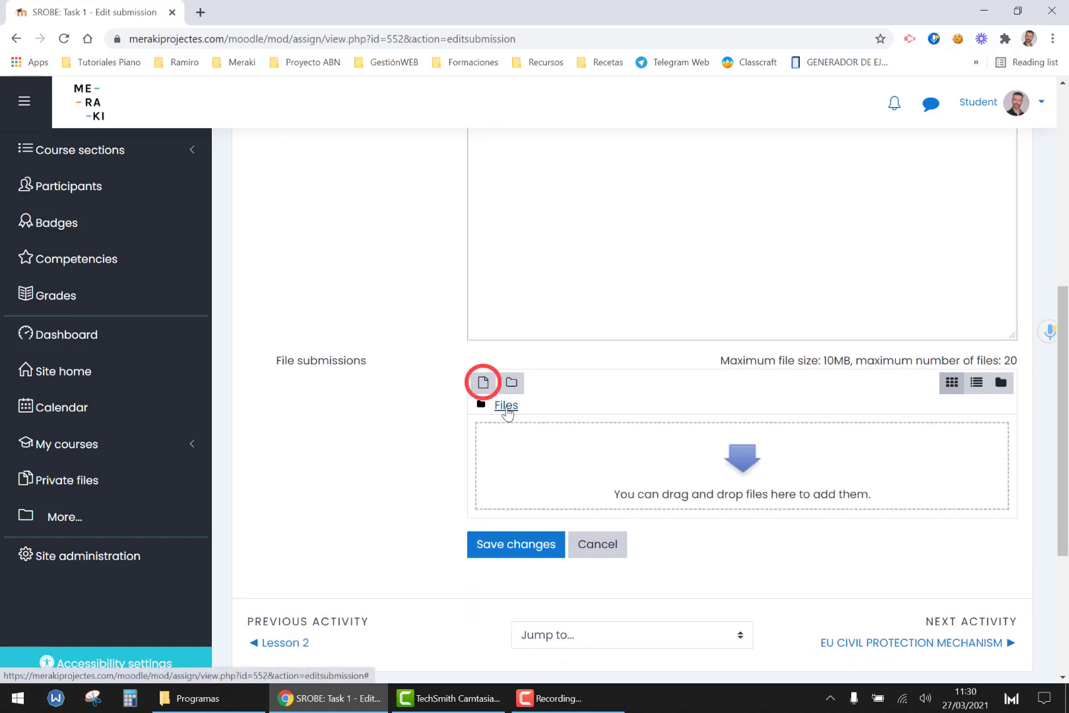
{"action": "left_click", "coordinate": [481, 383]}
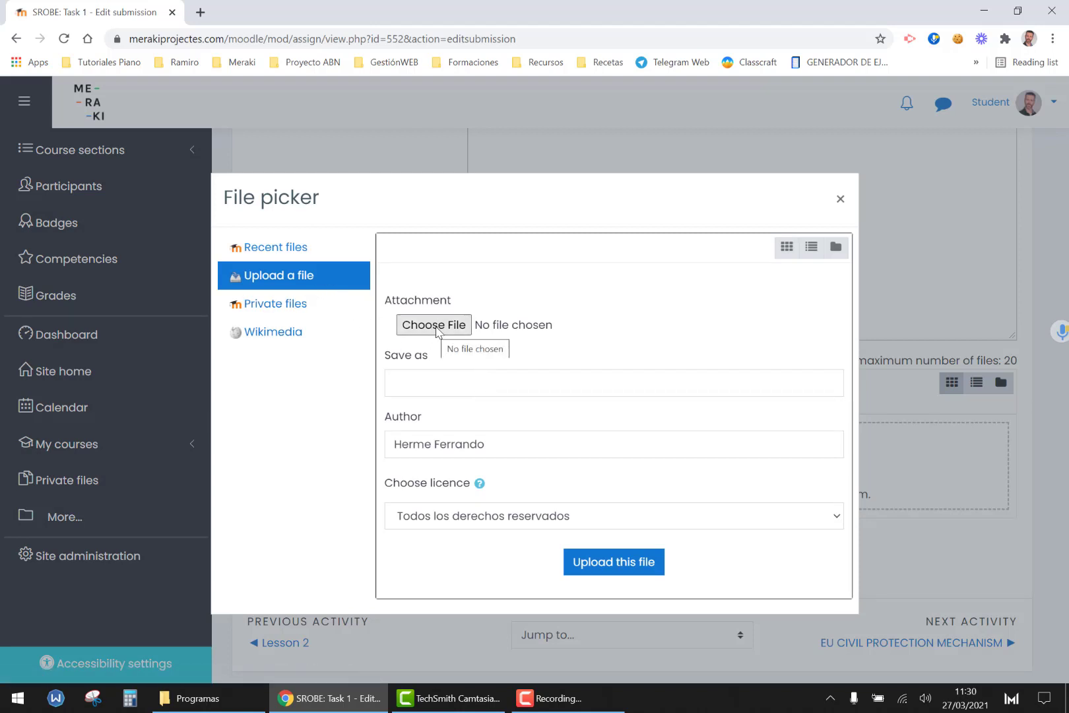
{"action": "left_click", "coordinate": [840, 201]}
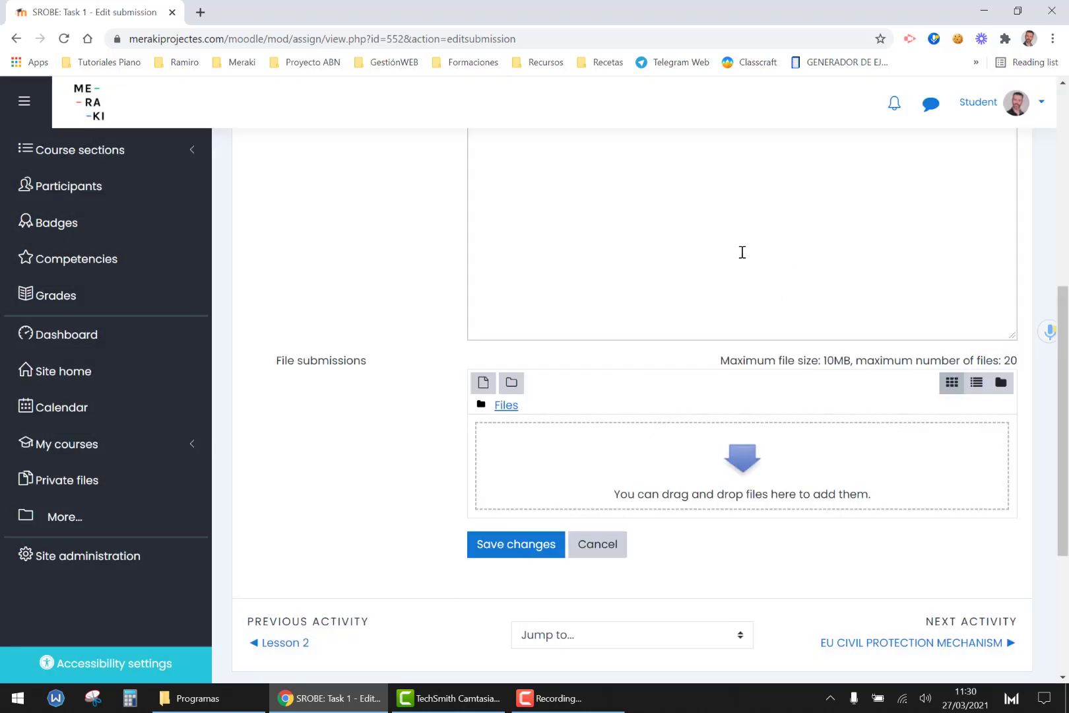
{"action": "scroll", "coordinate": [520, 390], "scroll_direction": "up", "scroll_amount": 3}
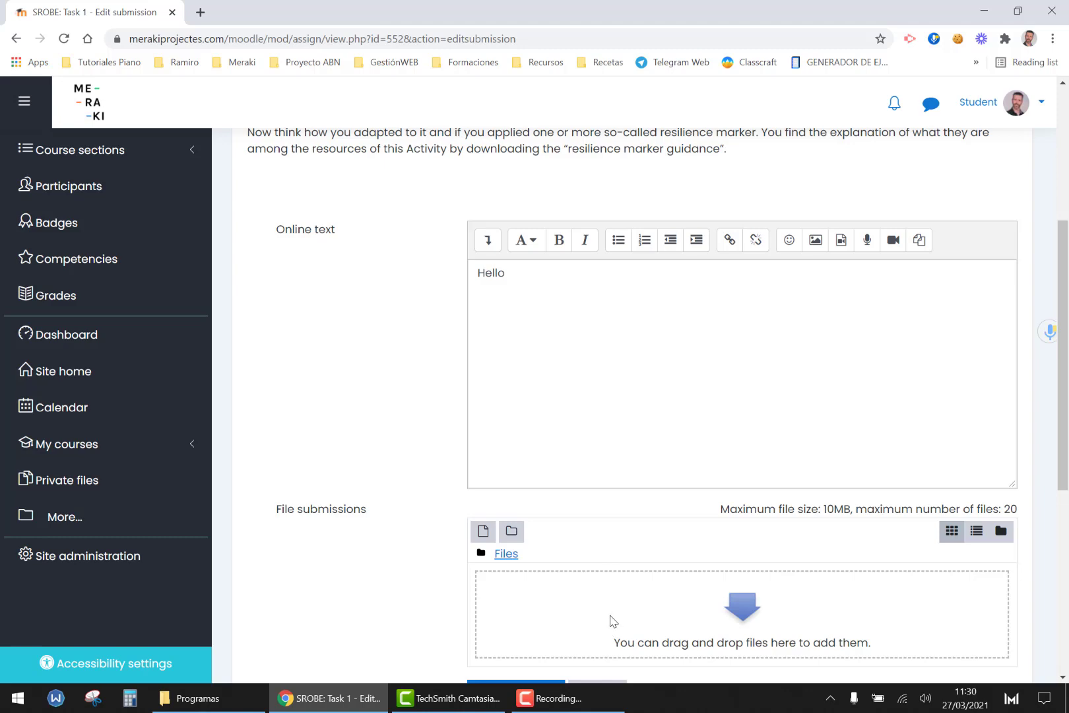
{"action": "scroll", "coordinate": [612, 620], "scroll_direction": "down", "scroll_amount": 1}
{"action": "left_click", "coordinate": [534, 621]}
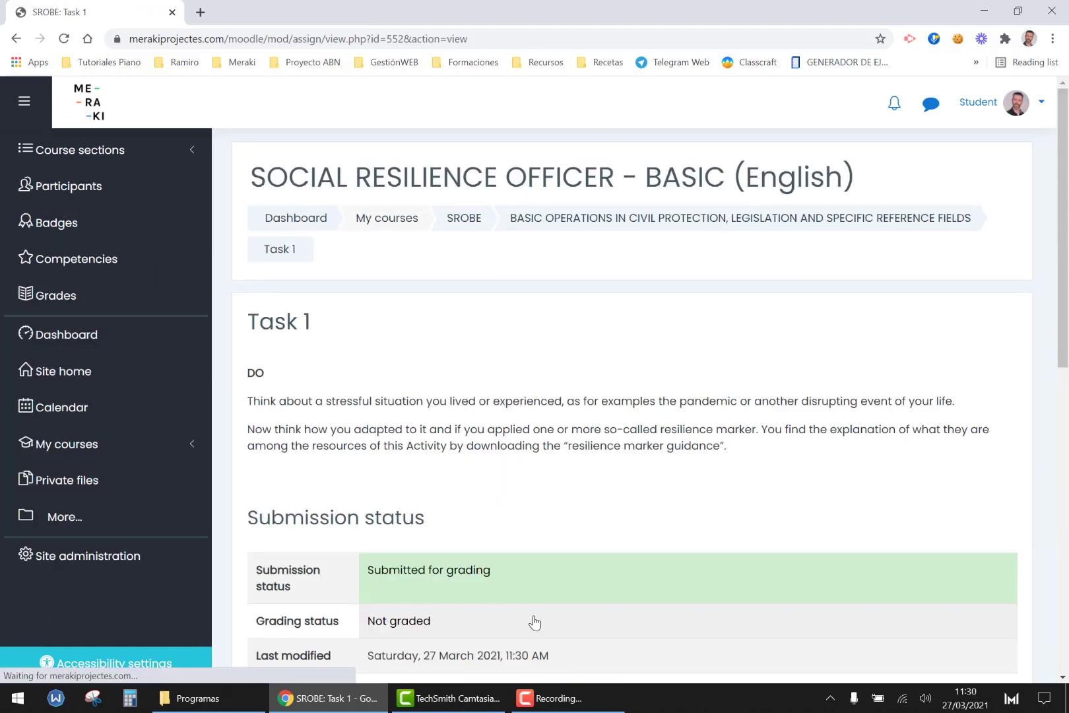
Step: Confirm Task 1 shows Submitted for grading, then open EU CIVIL PROTECTION MECHANISM
{"action": "scroll", "coordinate": [519, 453], "scroll_direction": "down", "scroll_amount": 3}
{"action": "scroll", "coordinate": [549, 601], "scroll_direction": "down", "scroll_amount": 2}
{"action": "scroll", "coordinate": [888, 652], "scroll_direction": "down", "scroll_amount": 3}
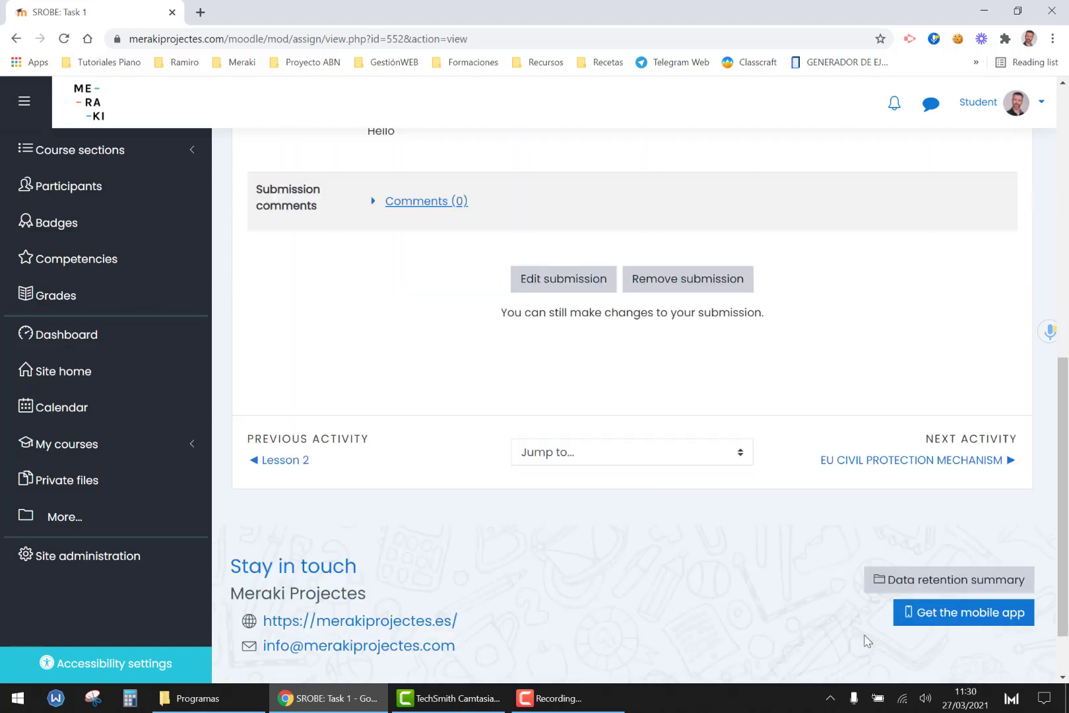
{"action": "left_click", "coordinate": [878, 460]}
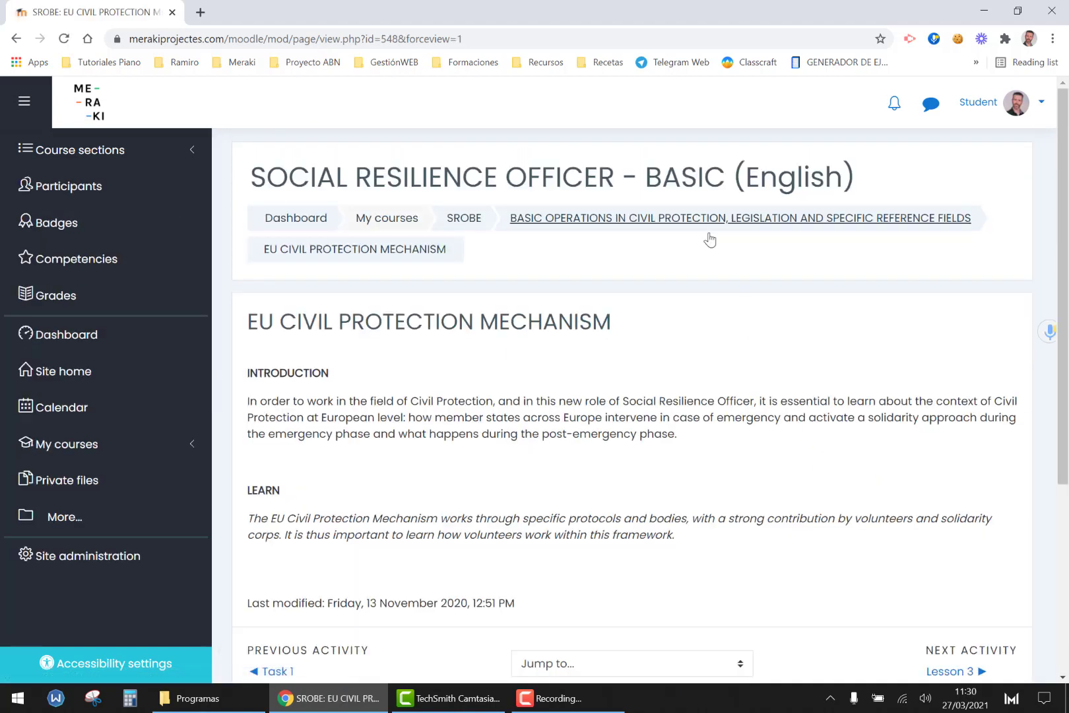
{"action": "scroll", "coordinate": [382, 442], "scroll_direction": "down", "scroll_amount": 2}
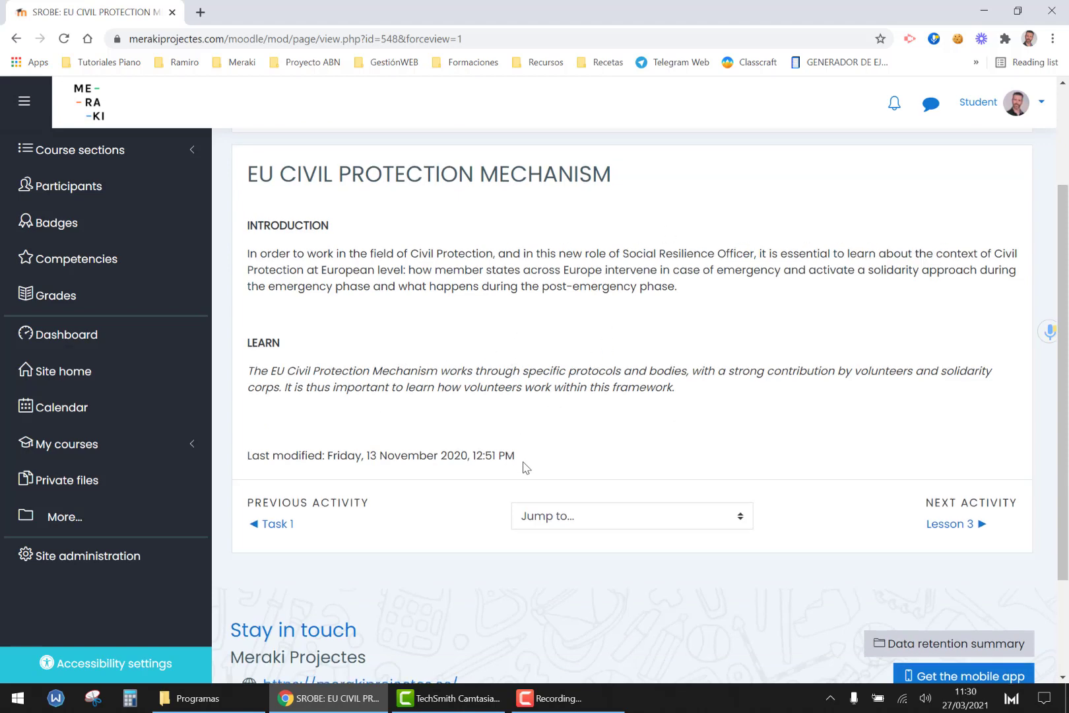
{"action": "scroll", "coordinate": [460, 488], "scroll_direction": "up", "scroll_amount": 2}
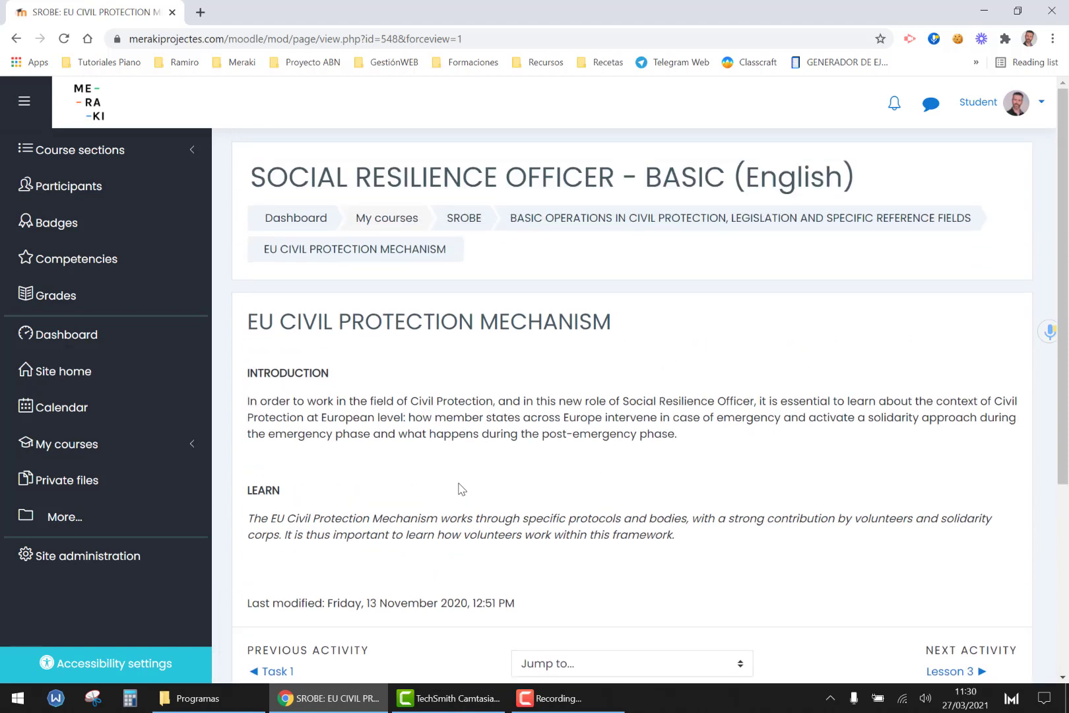
Step: Go back to the SROBE course page and scroll through Lessons 3–12 to Final Quiz Unit 1
{"action": "left_click", "coordinate": [474, 223]}
{"action": "scroll", "coordinate": [405, 333], "scroll_direction": "down", "scroll_amount": 2}
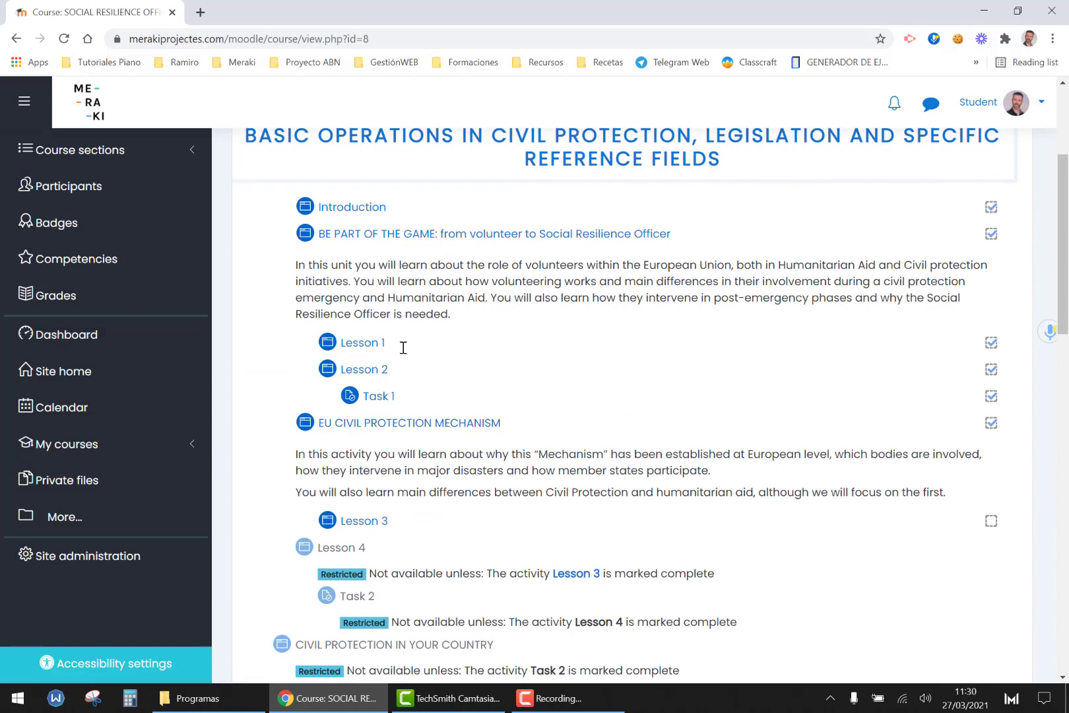
{"action": "scroll", "coordinate": [377, 415], "scroll_direction": "down", "scroll_amount": 2}
{"action": "scroll", "coordinate": [385, 413], "scroll_direction": "down", "scroll_amount": 1}
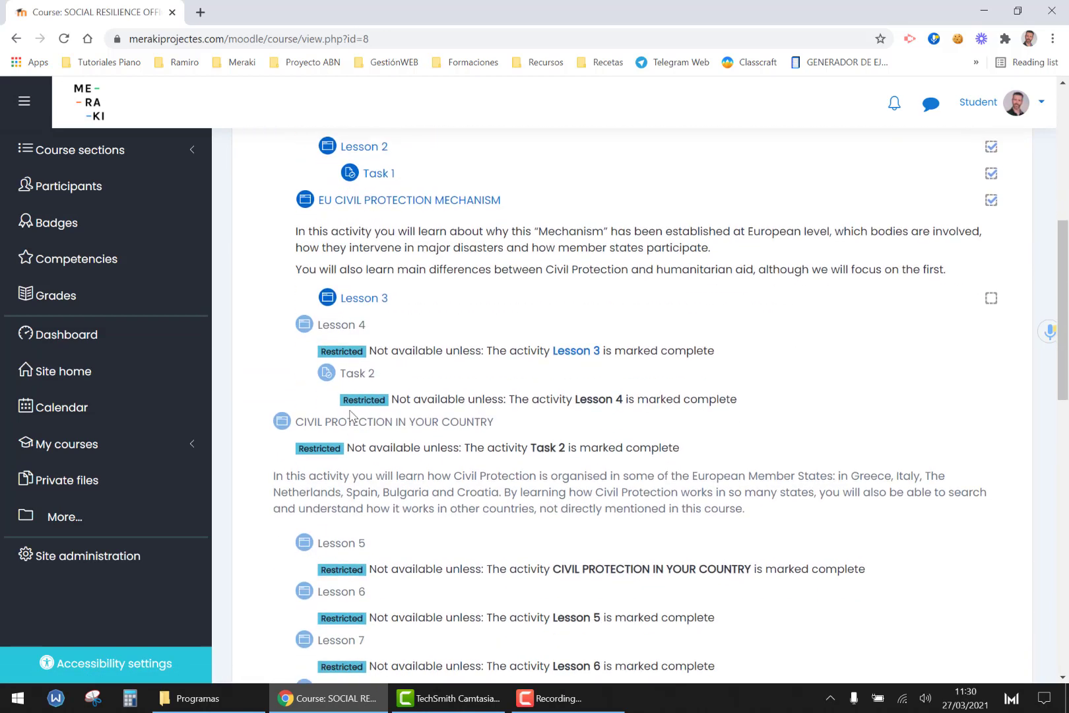
{"action": "scroll", "coordinate": [370, 356], "scroll_direction": "down", "scroll_amount": 2}
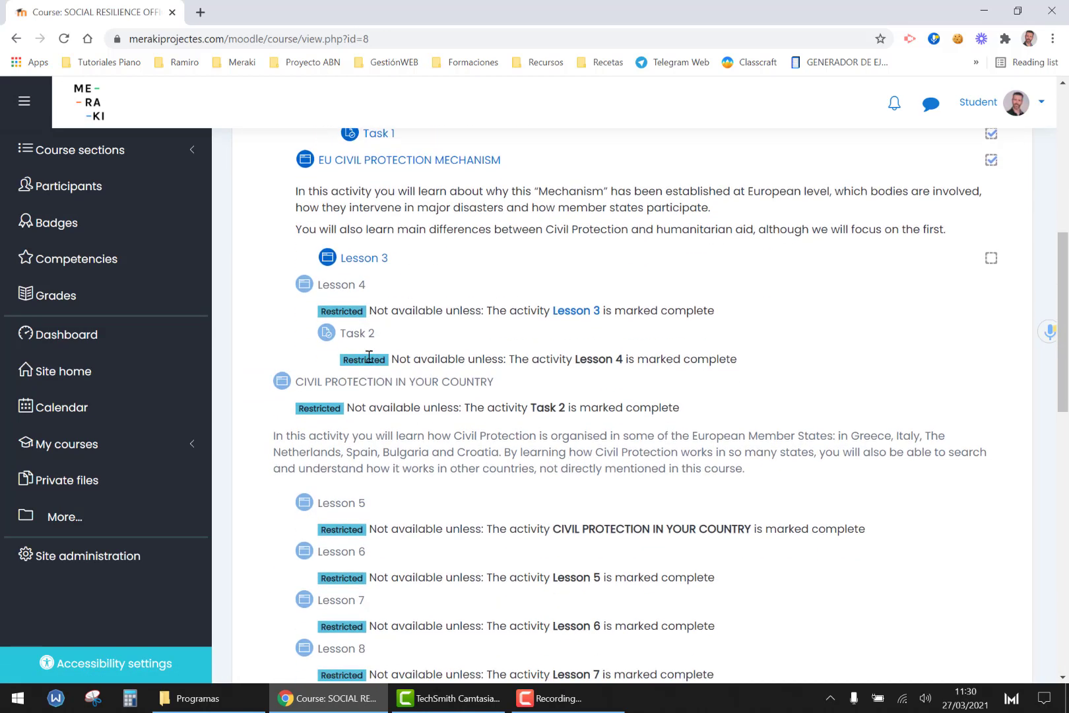
{"action": "scroll", "coordinate": [386, 436], "scroll_direction": "down", "scroll_amount": 5}
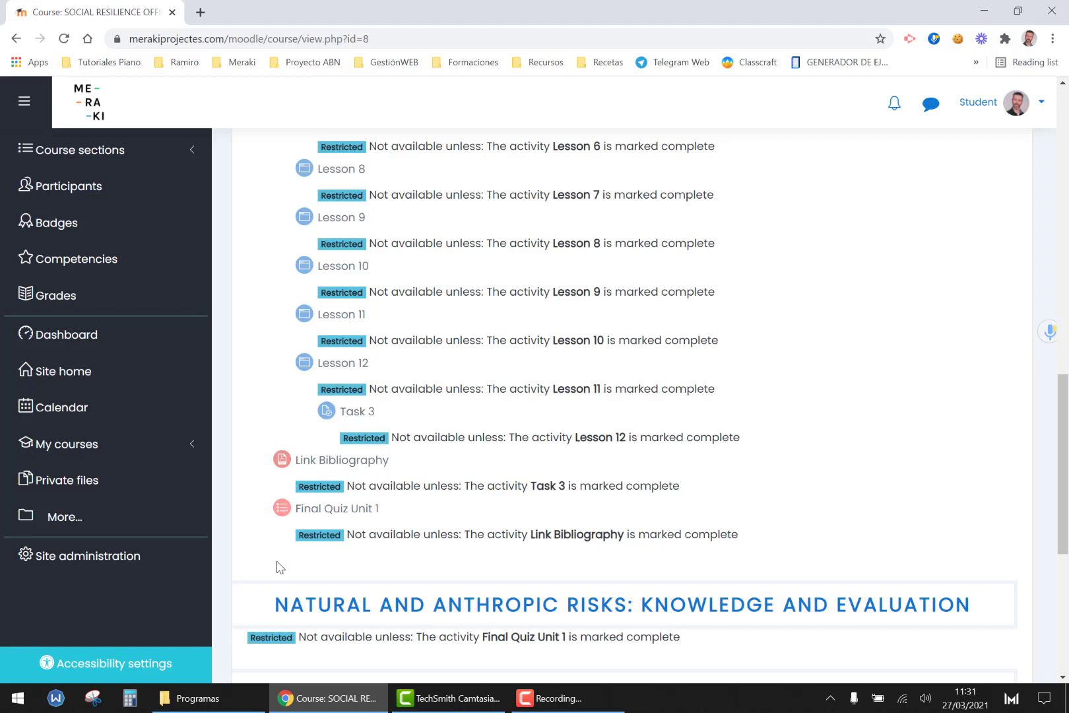
Step: Return to the normal role and open the Final Quiz Unit 1 activity
{"action": "left_click", "coordinate": [1040, 105]}
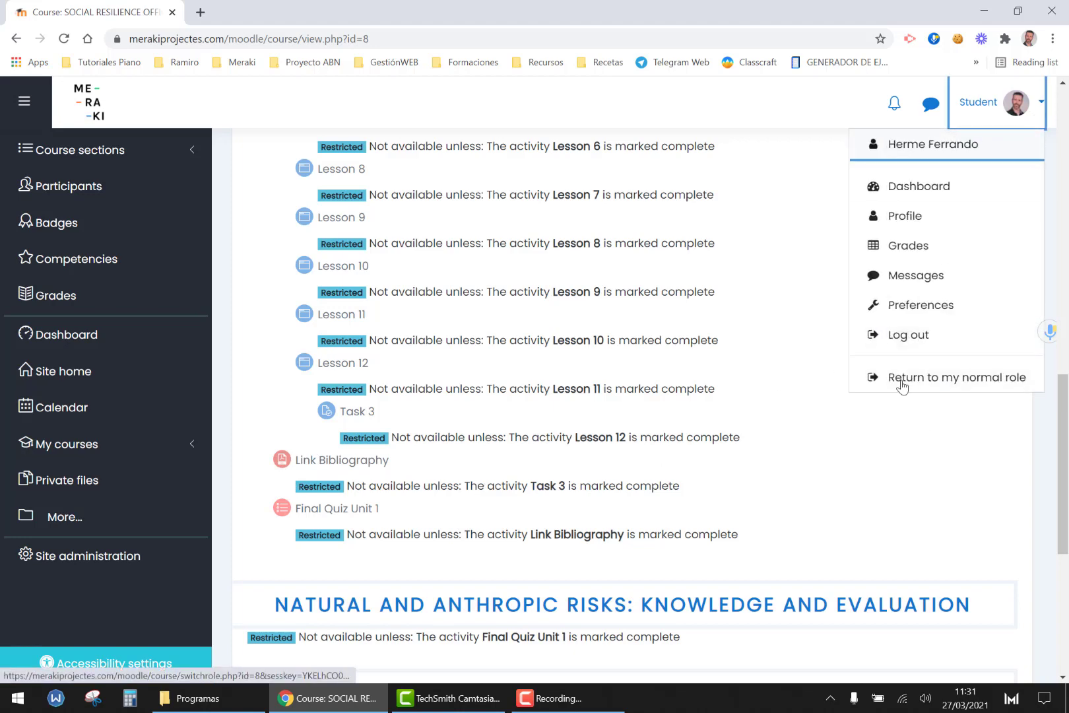
{"action": "left_click", "coordinate": [930, 377]}
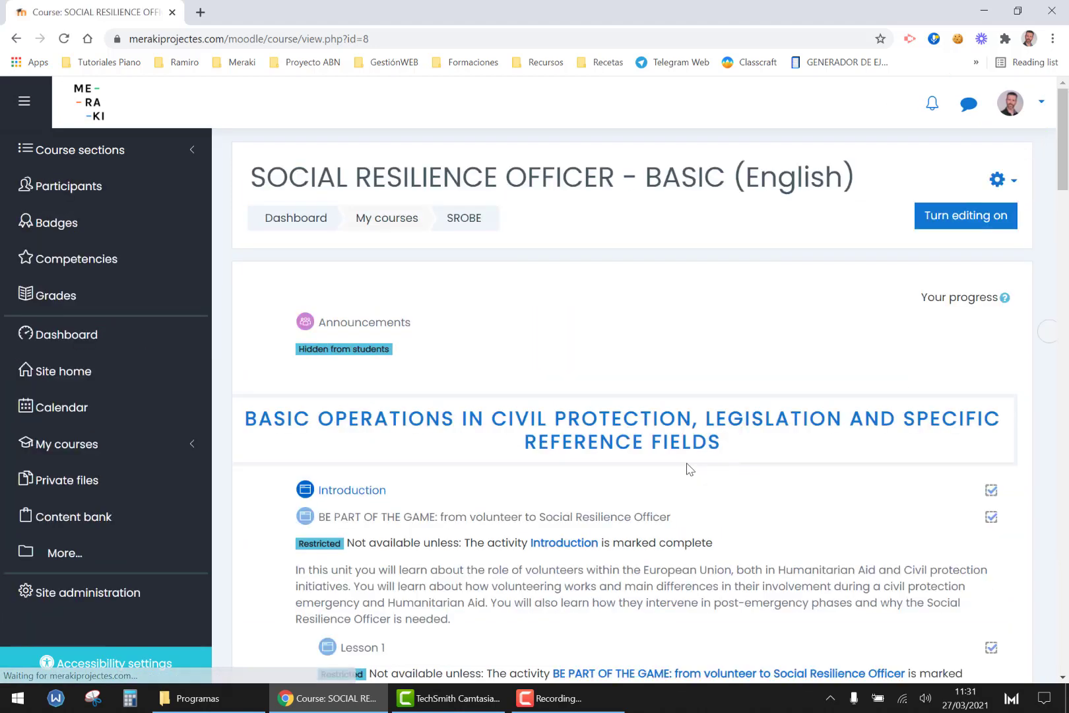
{"action": "scroll", "coordinate": [594, 433], "scroll_direction": "down", "scroll_amount": 5}
{"action": "scroll", "coordinate": [594, 434], "scroll_direction": "down", "scroll_amount": 15}
{"action": "scroll", "coordinate": [353, 456], "scroll_direction": "up", "scroll_amount": 3}
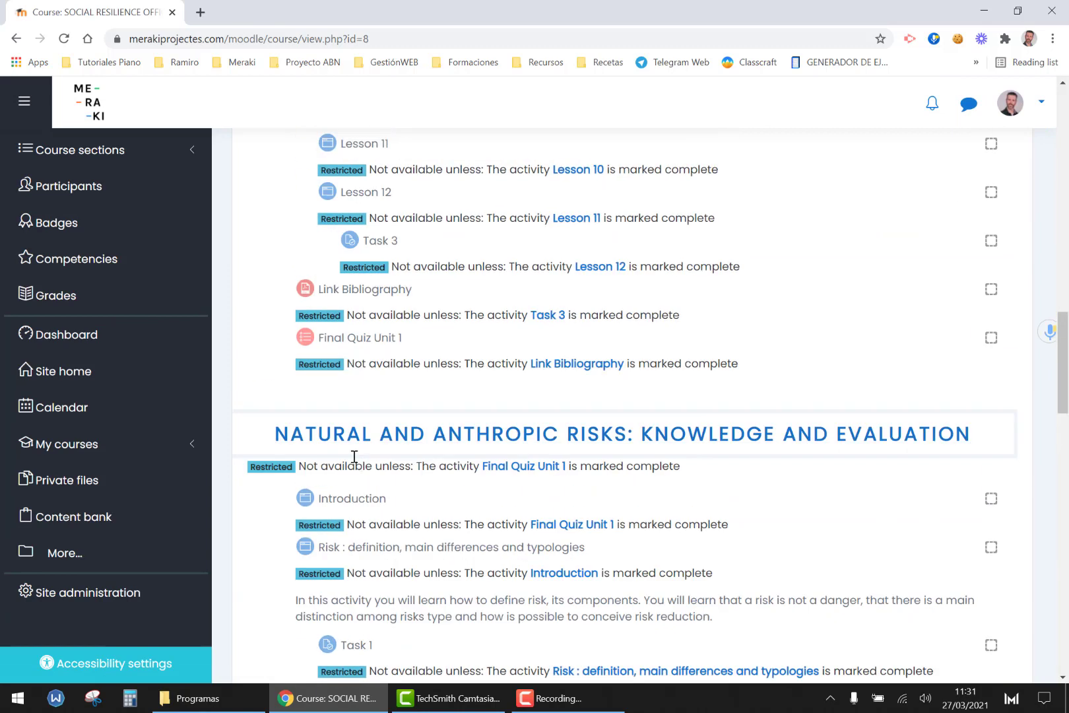
{"action": "left_click", "coordinate": [365, 338]}
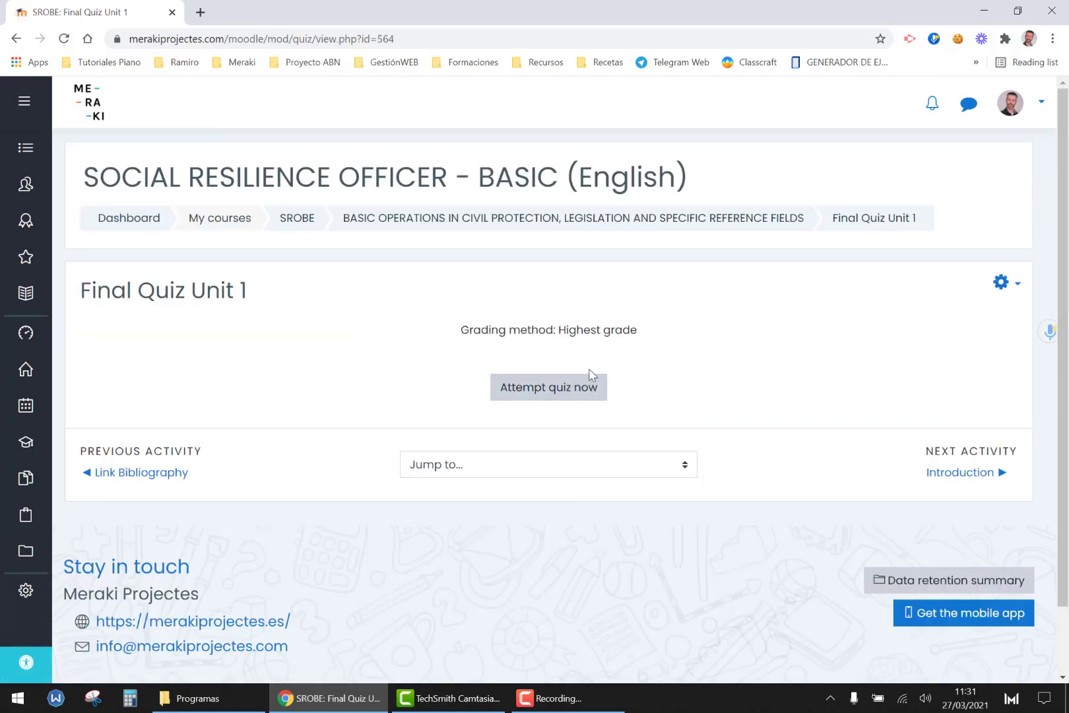
Step: Start a preview attempt of Final Quiz Unit 1, showing question 1 of 15
{"action": "left_click", "coordinate": [541, 388]}
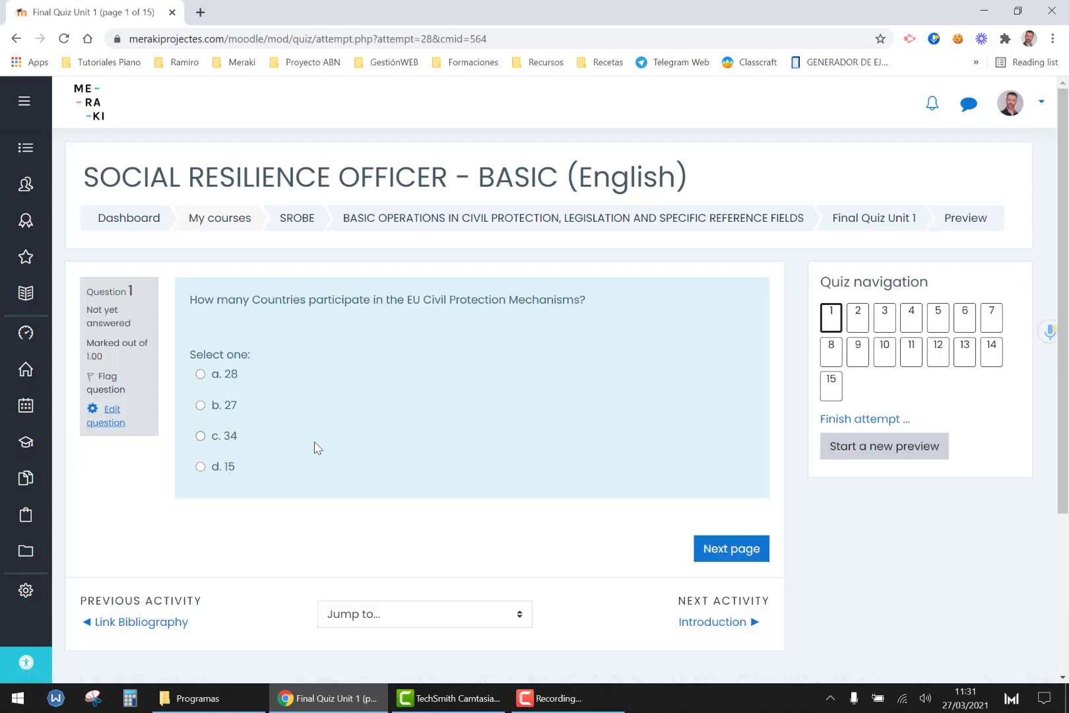